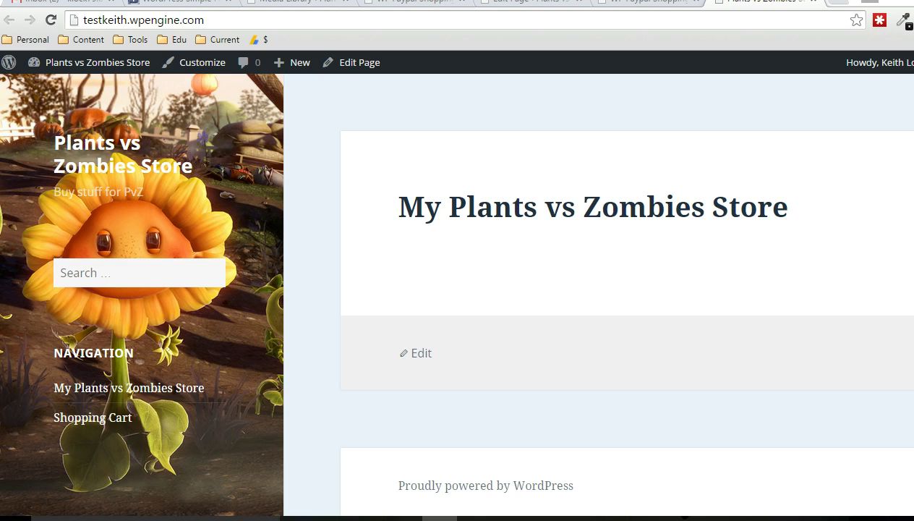
- View the WordPress Simple Paypal Shopping Cart plugin's web page and return to the live store's front page
left_click(141, 3)
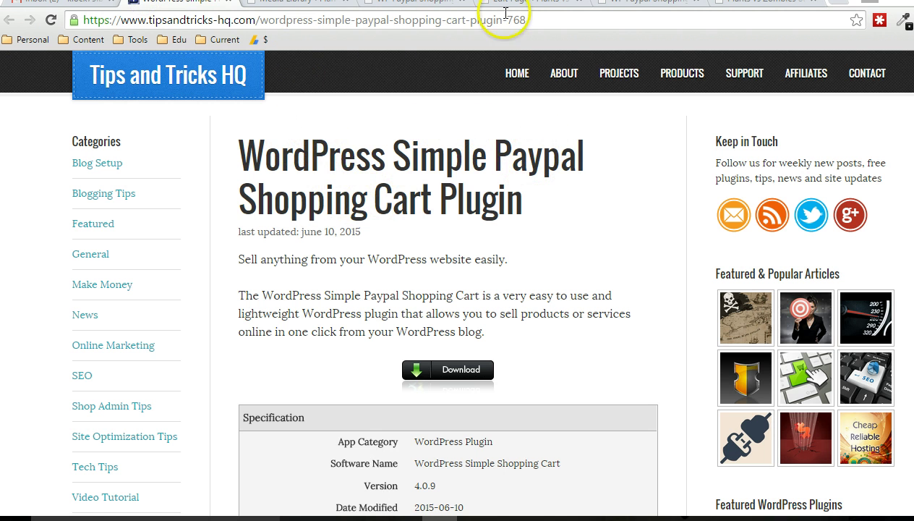
left_click(725, 4)
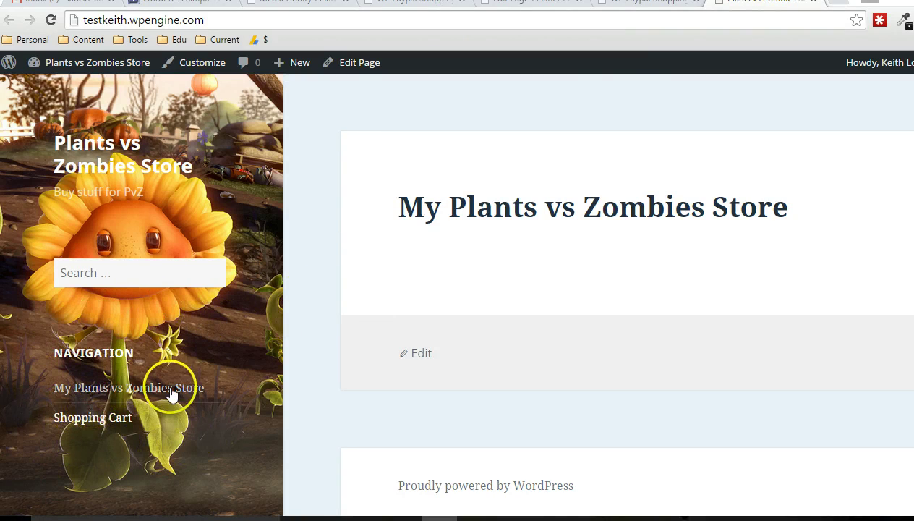
- Open the WordPress list of all pages and compare it with the live store's navigation
left_click(520, 8)
left_click(29, 230)
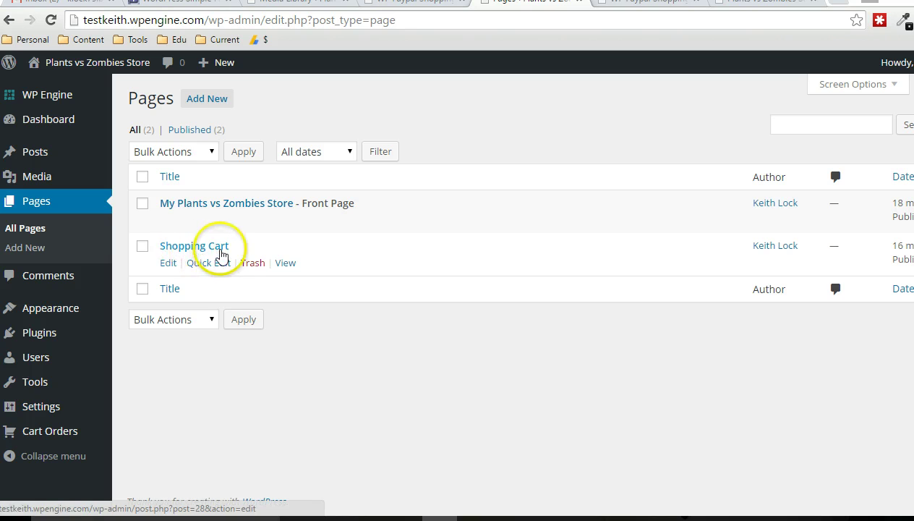
left_click(728, 7)
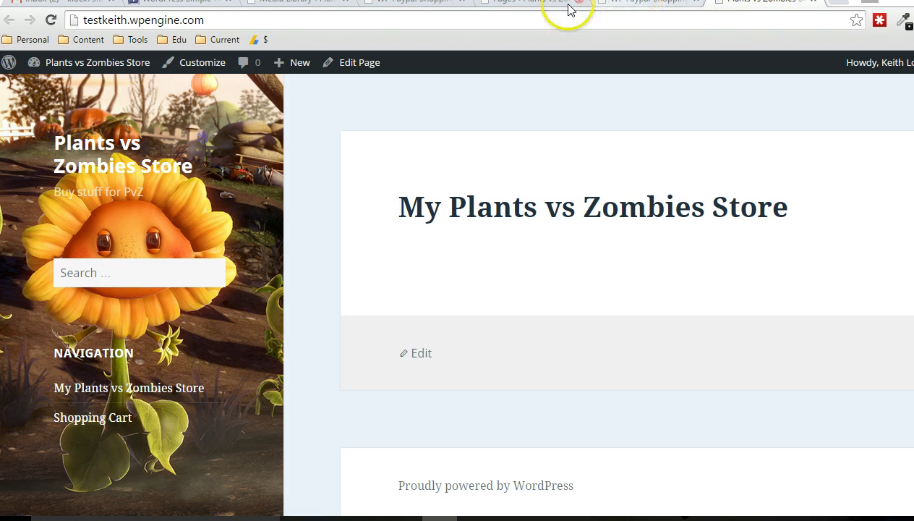
- Open the Reading settings and compare the static front page setting with the live store
left_click(521, 6)
mouse_move(64, 410)
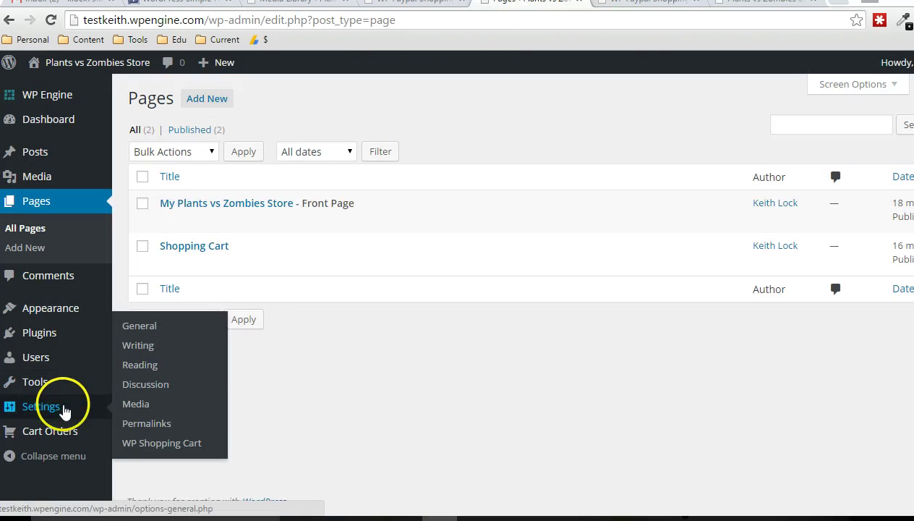
left_click(138, 365)
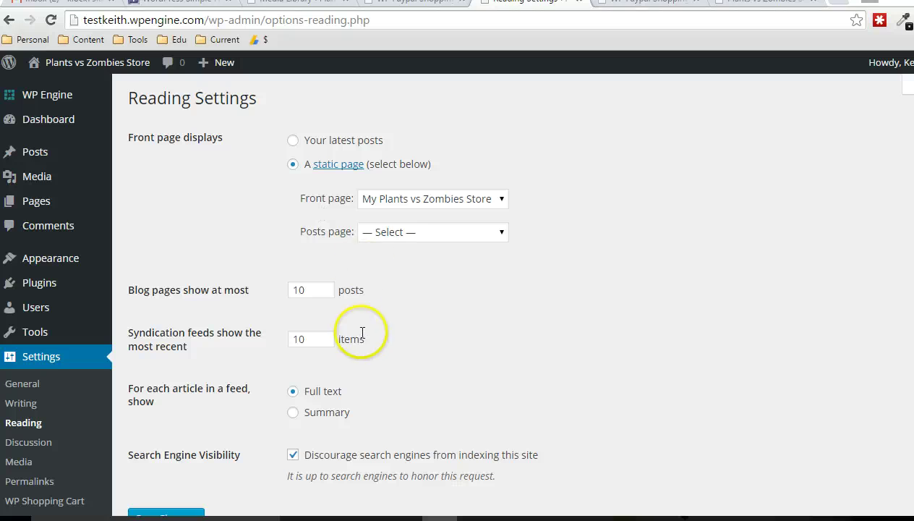
left_click_drag(311, 290, 288, 290)
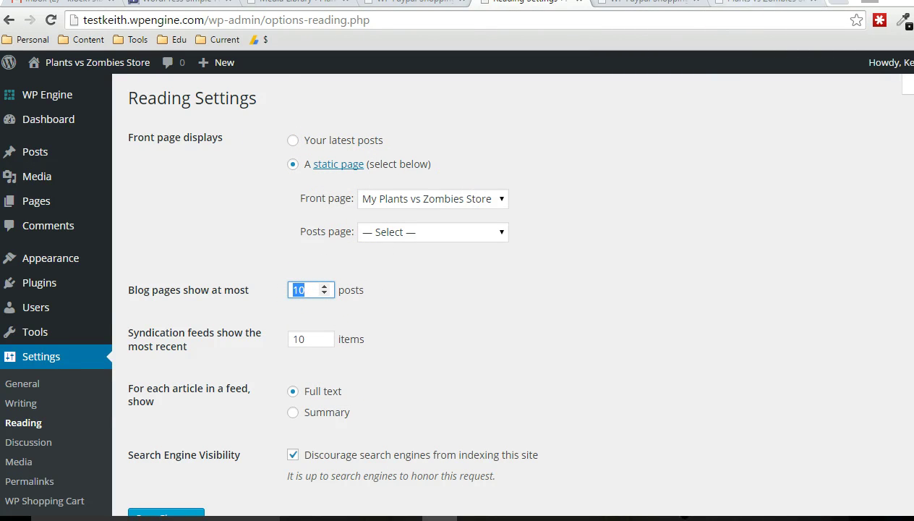
left_click(732, 3)
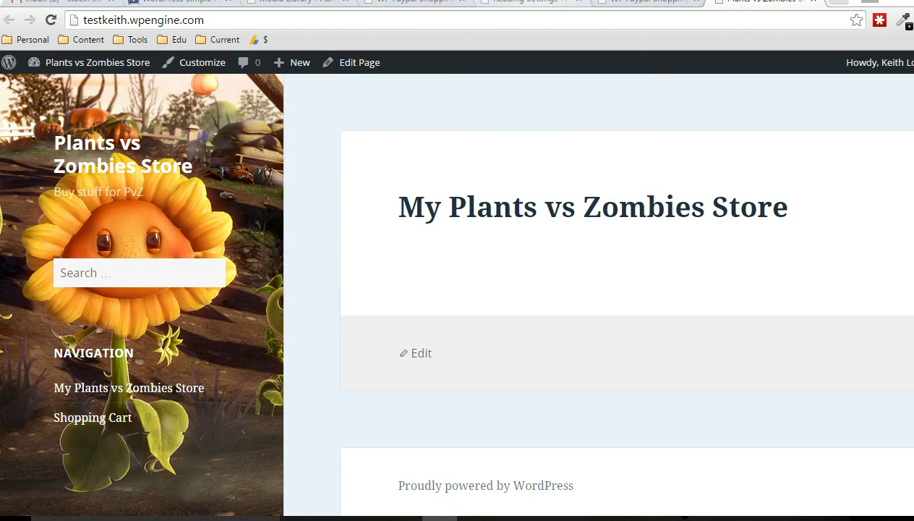
left_click(527, 4)
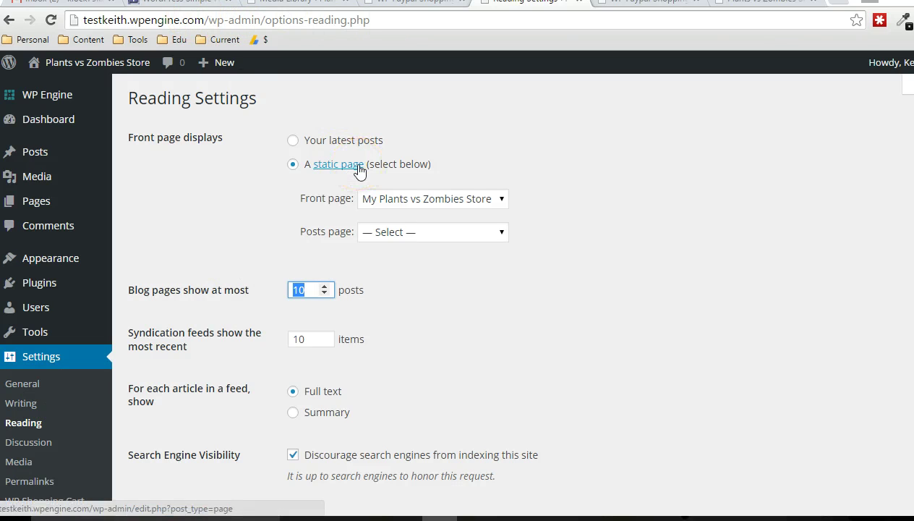
- Visit the plugin's download page and open the plugin upload form's file chooser, closing it without choosing a file
left_click(180, 3)
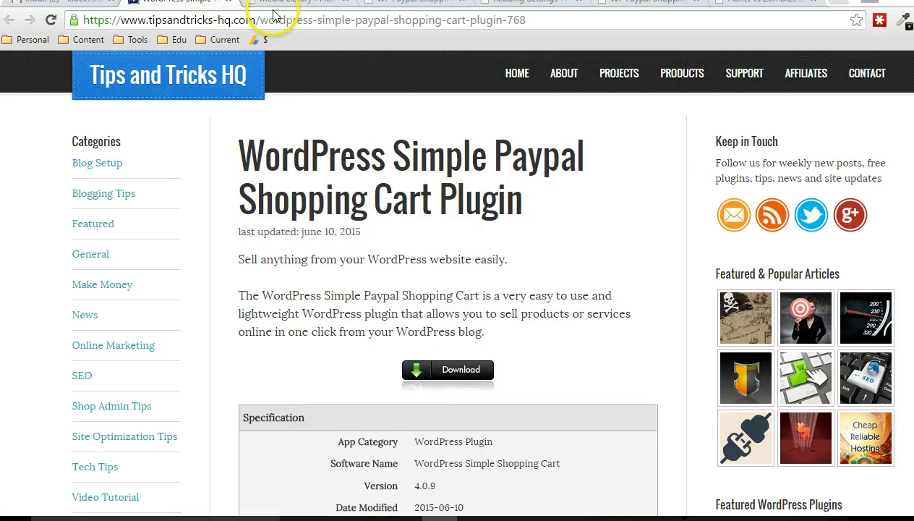
left_click(485, 6)
mouse_move(40, 286)
left_click(212, 284)
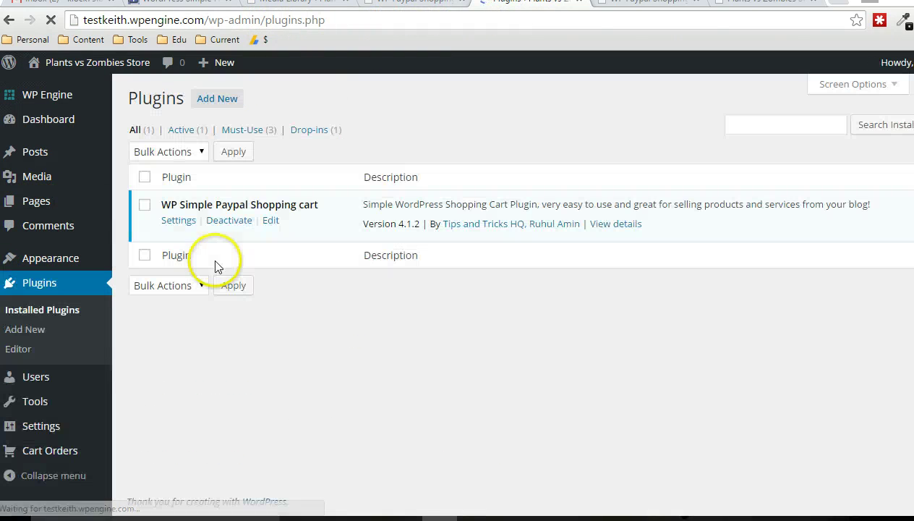
left_click(217, 106)
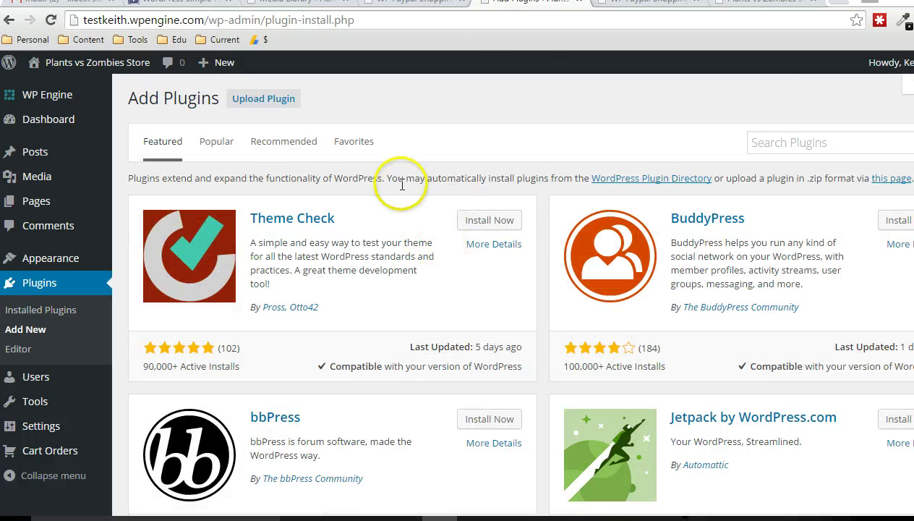
left_click(264, 102)
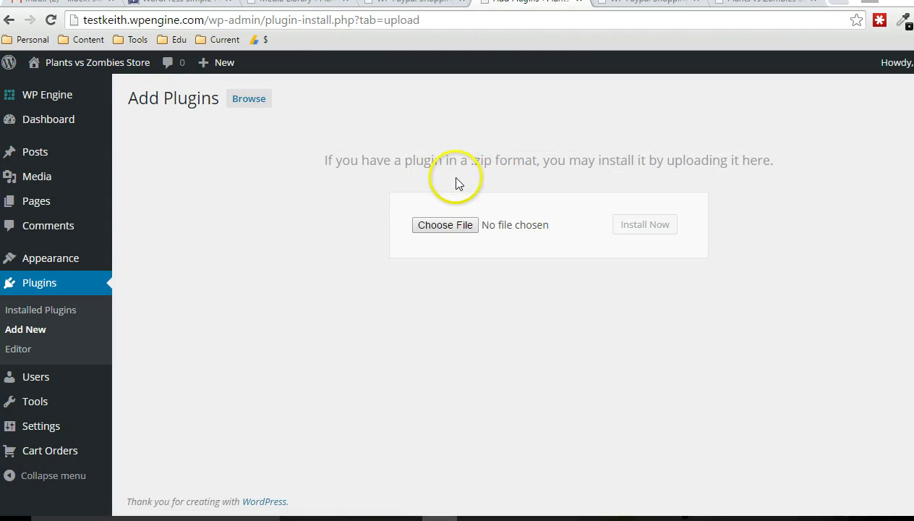
left_click(444, 225)
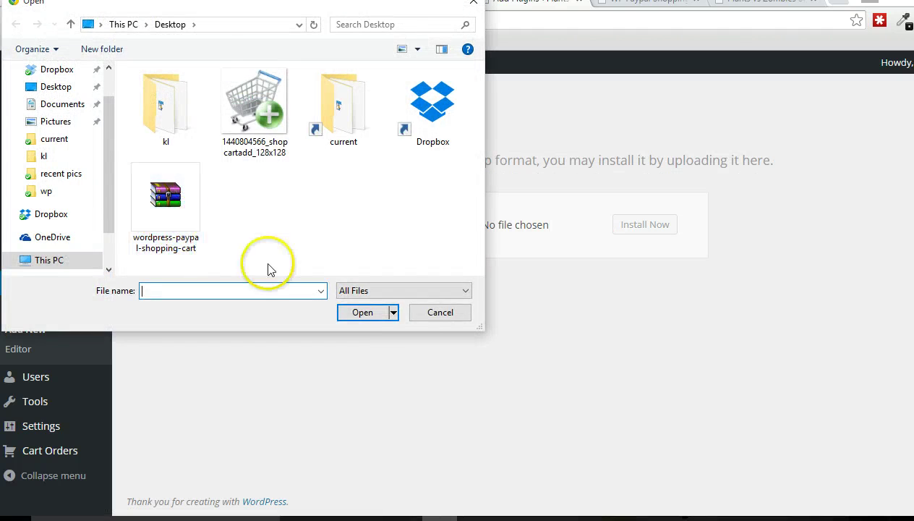
left_click(443, 314)
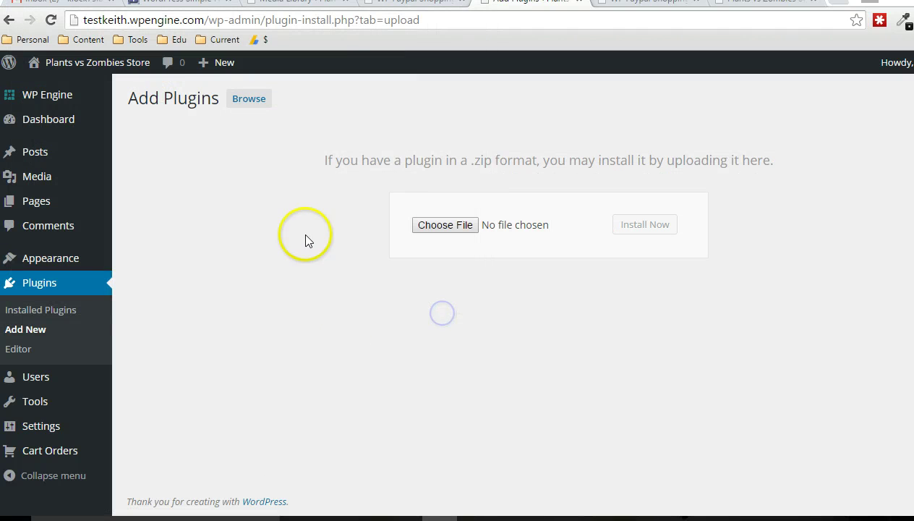
- Find WP Simple Paypal Shopping cart among the installed plugins and open its WP Shopping Cart settings
left_click(42, 310)
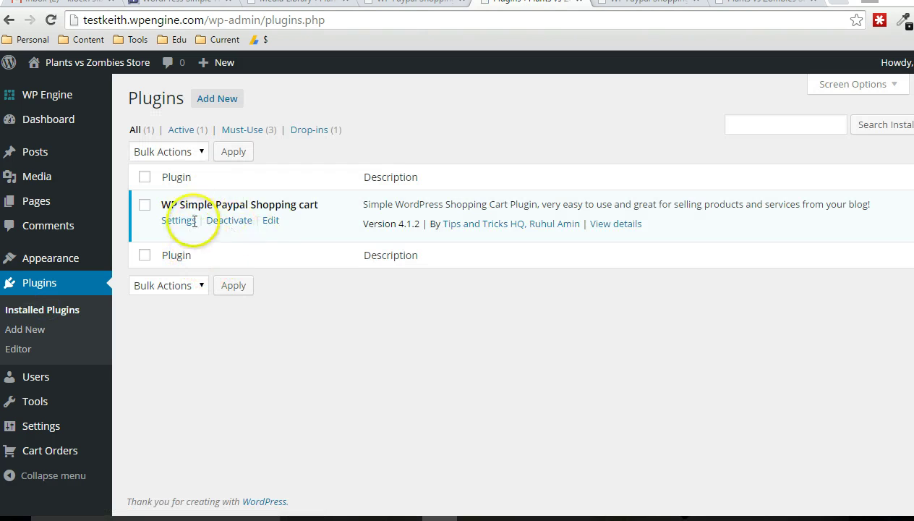
left_click_drag(153, 205, 319, 205)
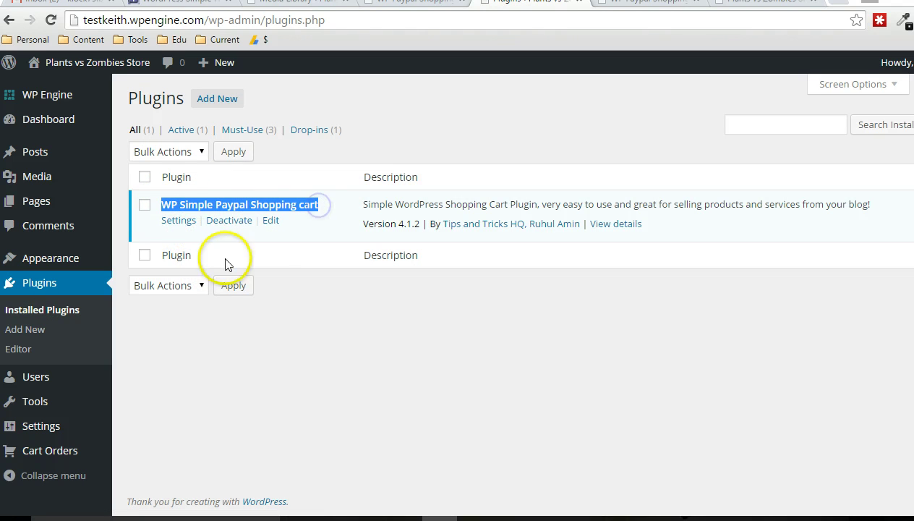
left_click(179, 222)
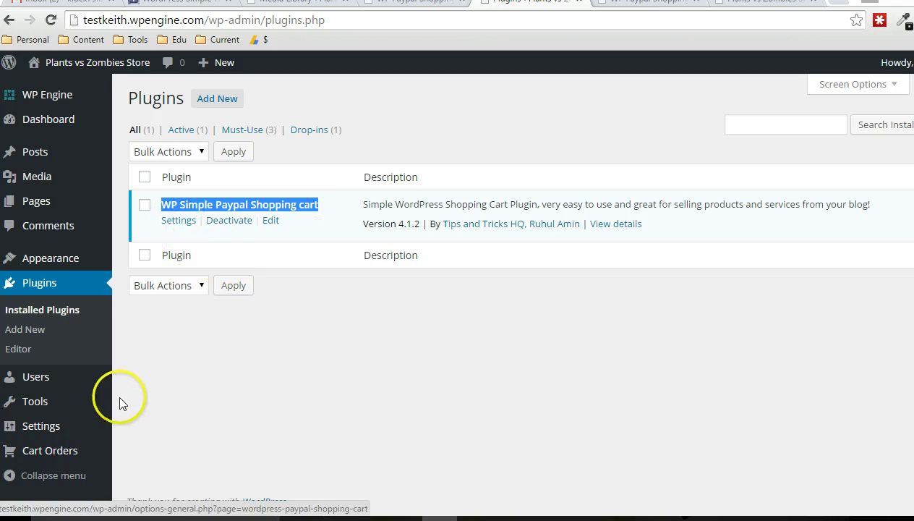
mouse_move(44, 427)
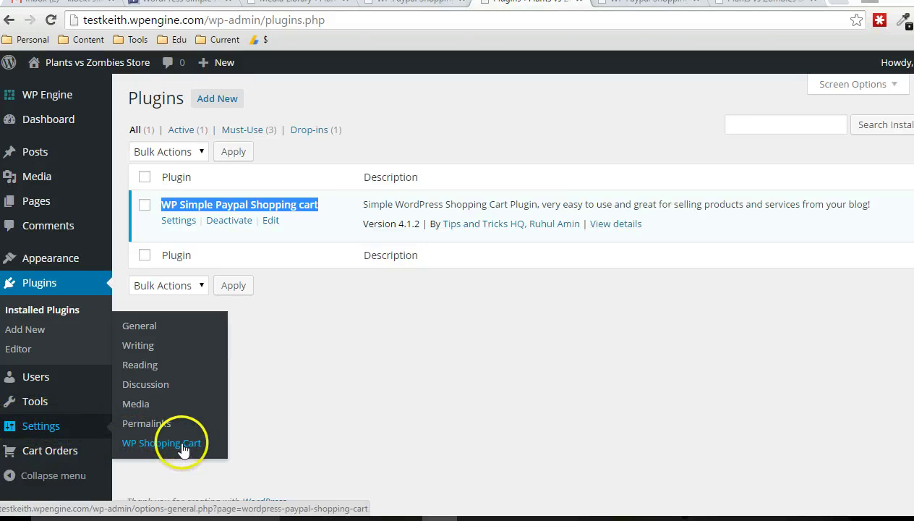
mouse_move(55, 452)
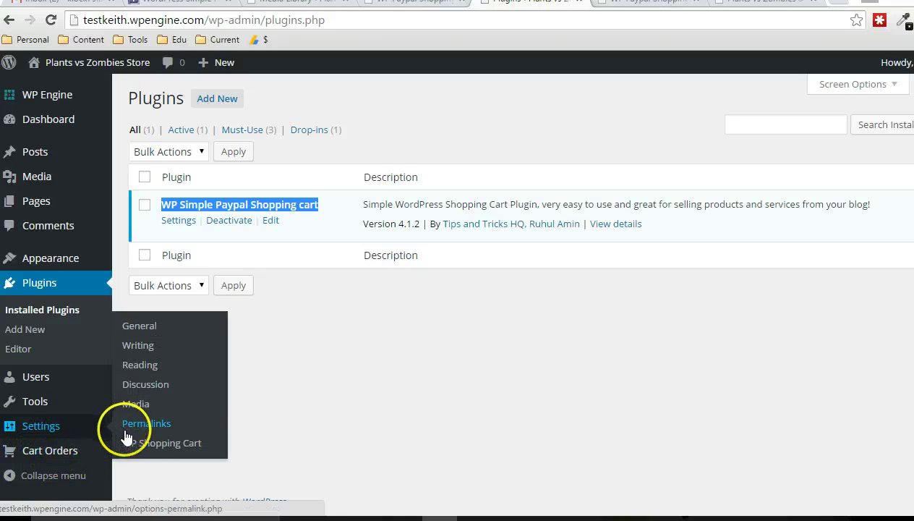
left_click(130, 443)
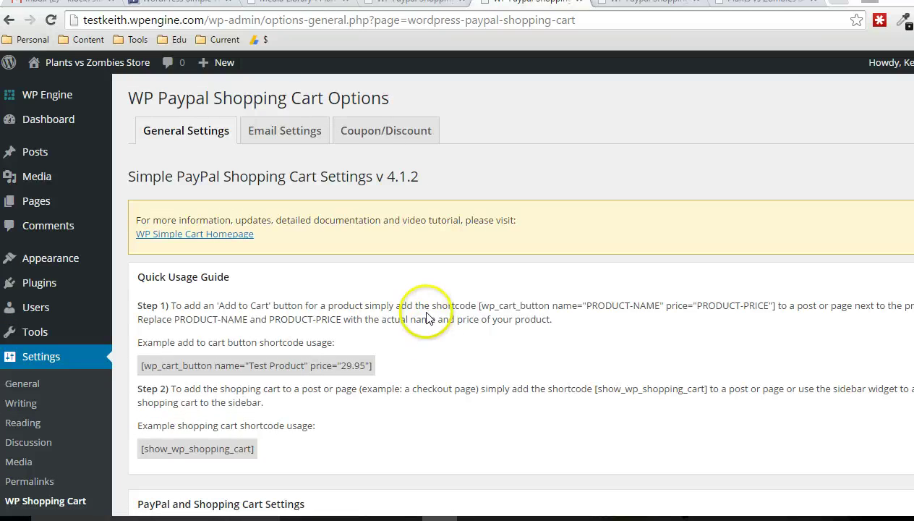
- Check the Paypal Email Address field in the cart settings and set the Base Shipping Cost to 5
scroll(416, 298, "down", 4)
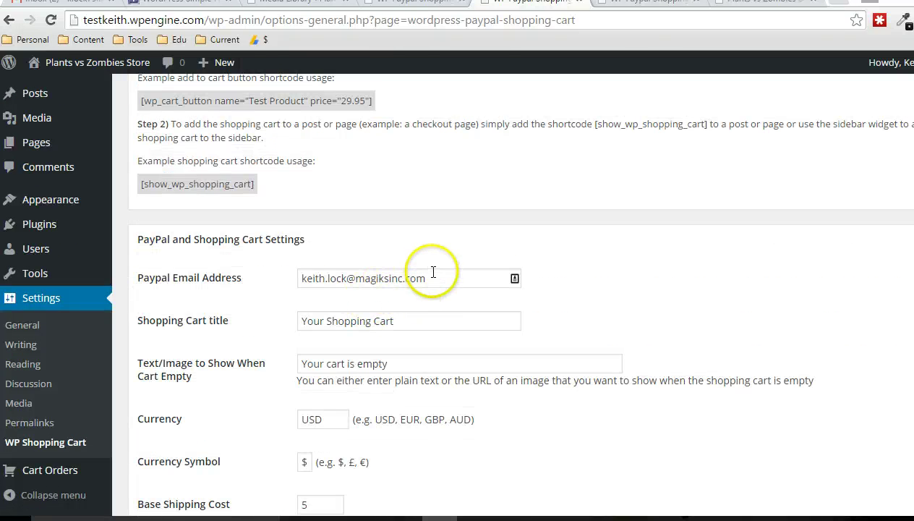
left_click_drag(428, 279, 291, 284)
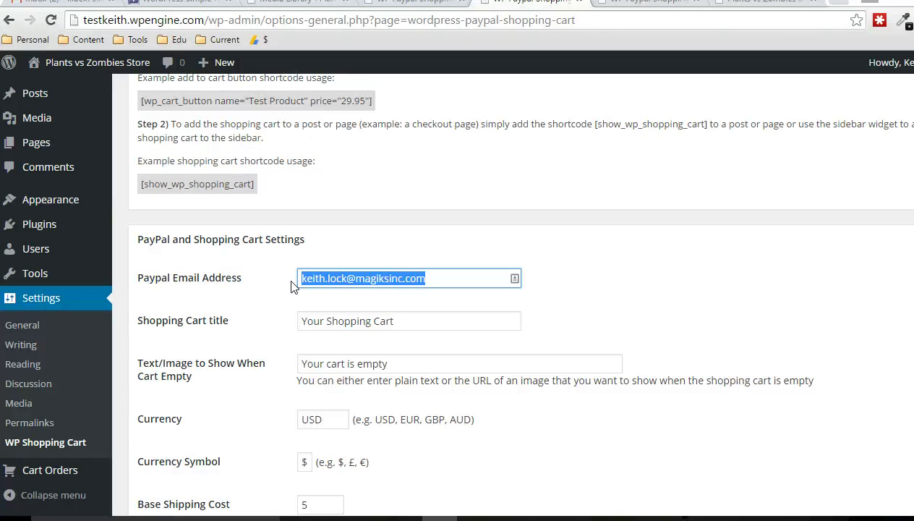
scroll(291, 285, "down", 1)
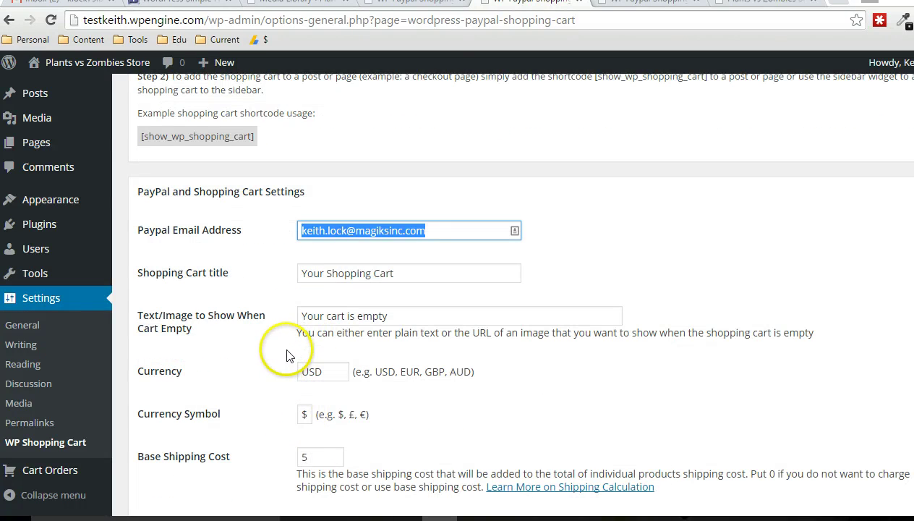
scroll(289, 352, "down", 2)
double_click(304, 288)
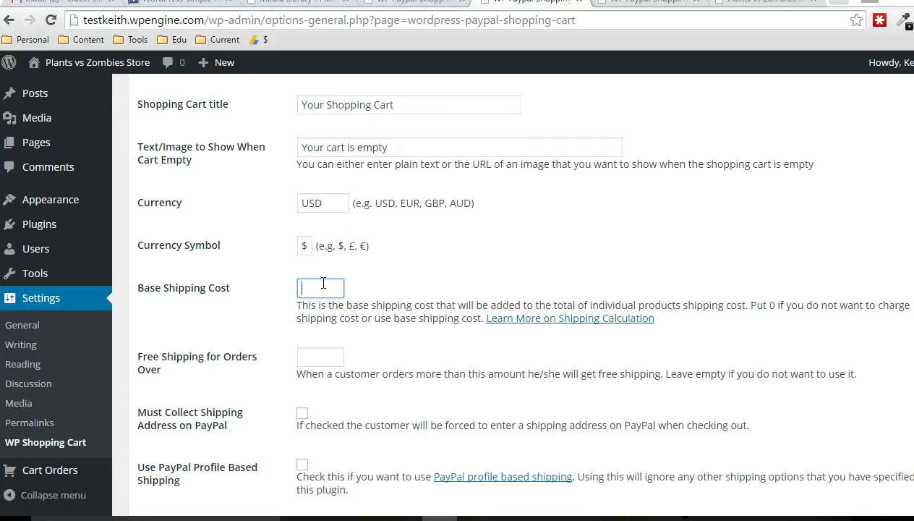
type("5")
left_click(276, 267)
left_click(298, 283)
- Review the remaining shopping cart options and compare the Return URL with the live store's address
scroll(298, 289, "down", 3)
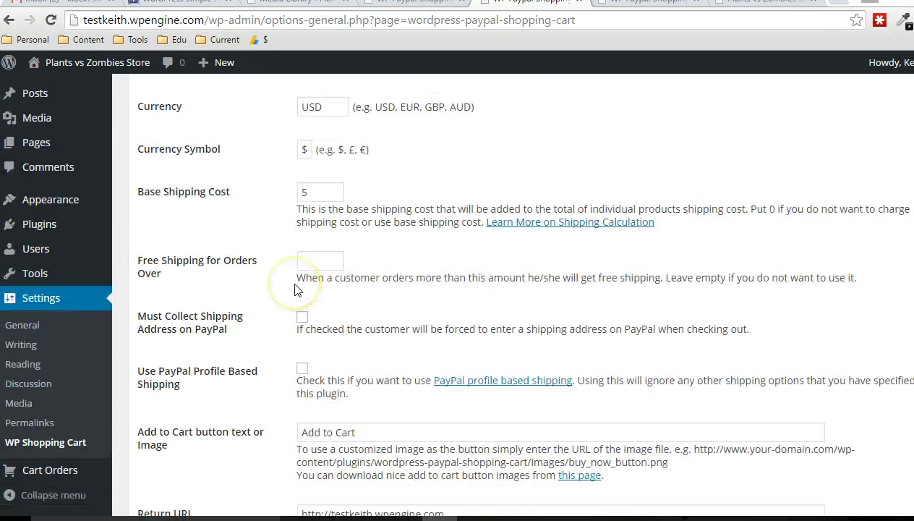
scroll(295, 289, "down", 8)
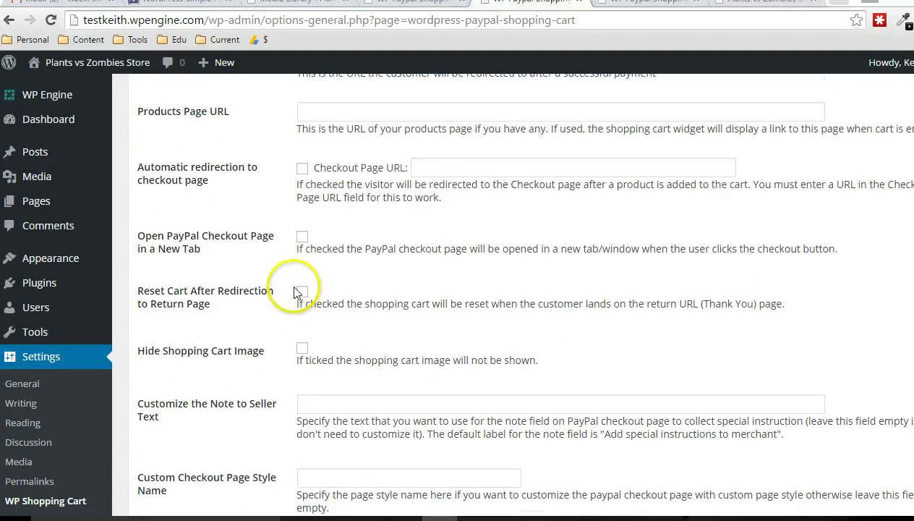
scroll(294, 295, "down", 6)
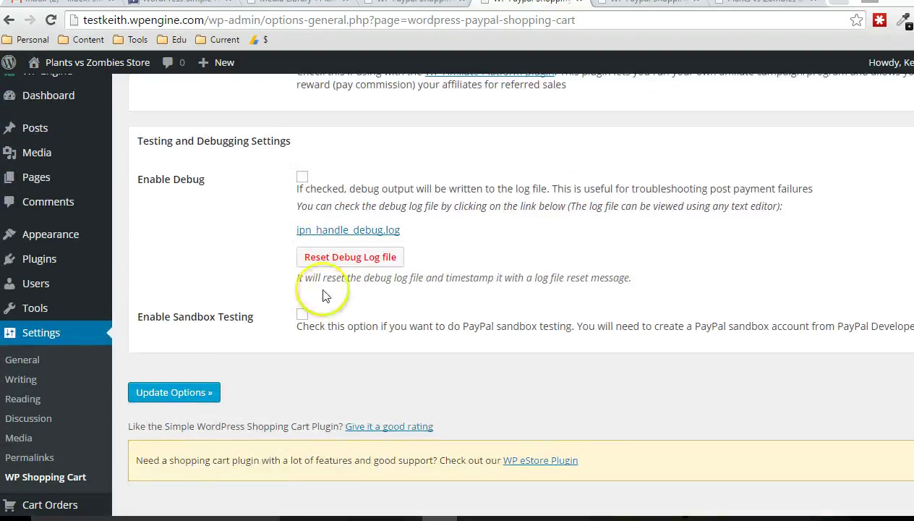
scroll(529, 266, "up", 13)
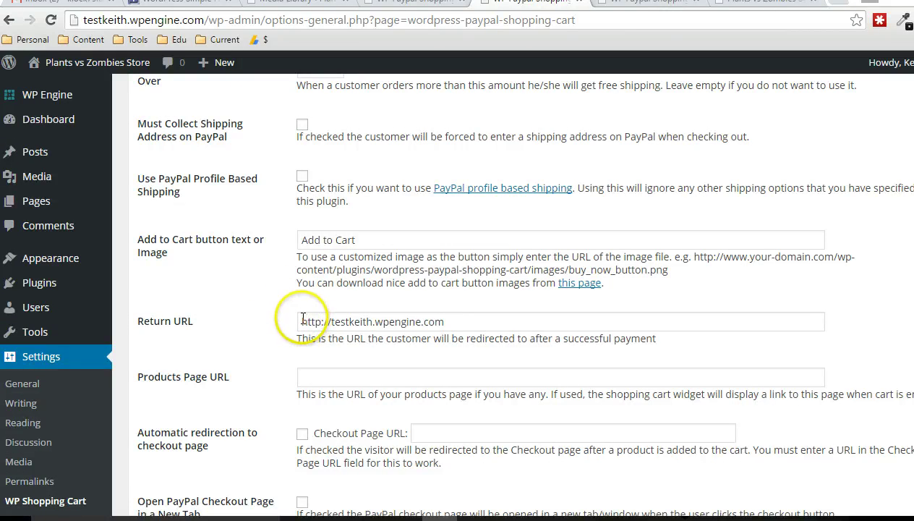
left_click_drag(304, 319, 449, 315)
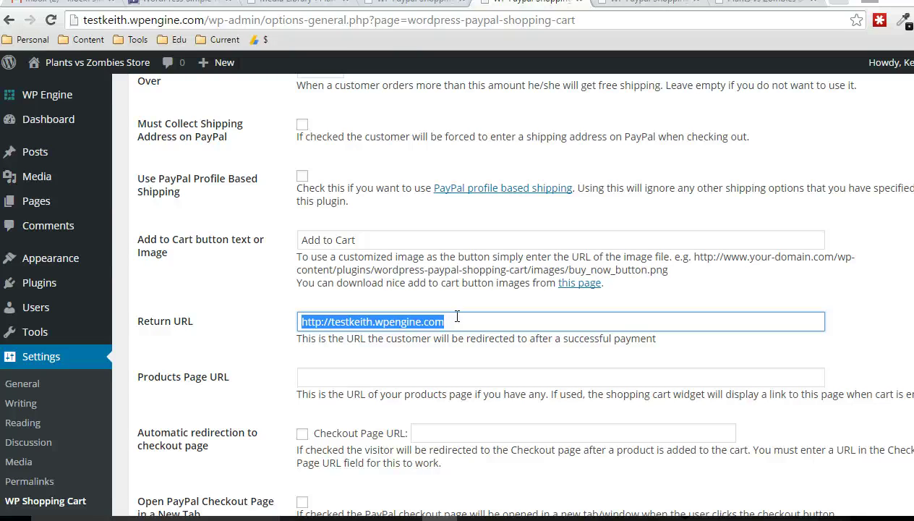
left_click_drag(457, 316, 313, 326)
mouse_move(44, 199)
scroll(247, 351, "up", 2)
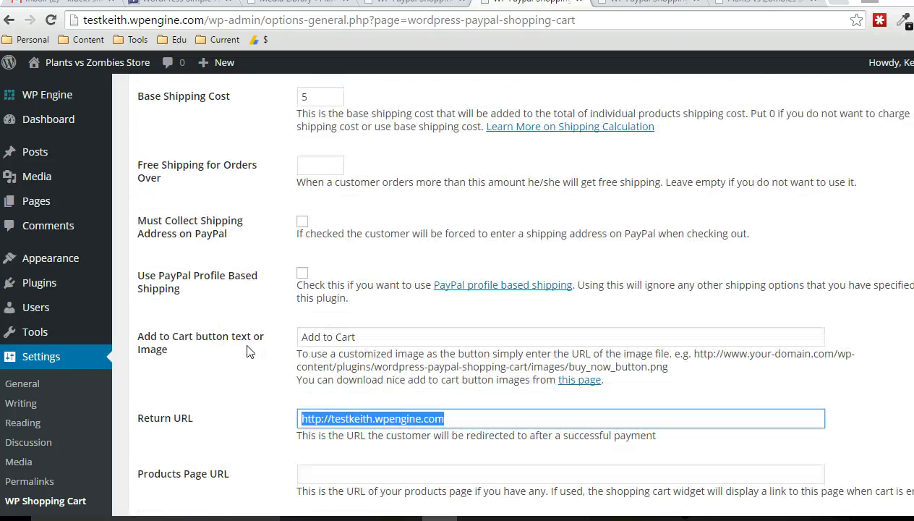
left_click(735, 4)
left_click(543, 7)
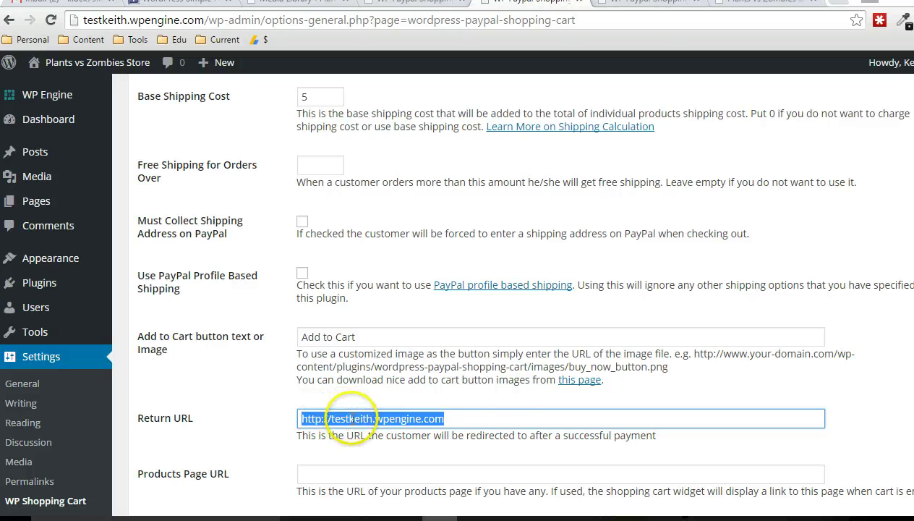
- Examine the Quick Usage Guide for the add-to-cart button and shopping cart shortcodes
scroll(303, 355, "up", 9)
scroll(296, 357, "up", 1)
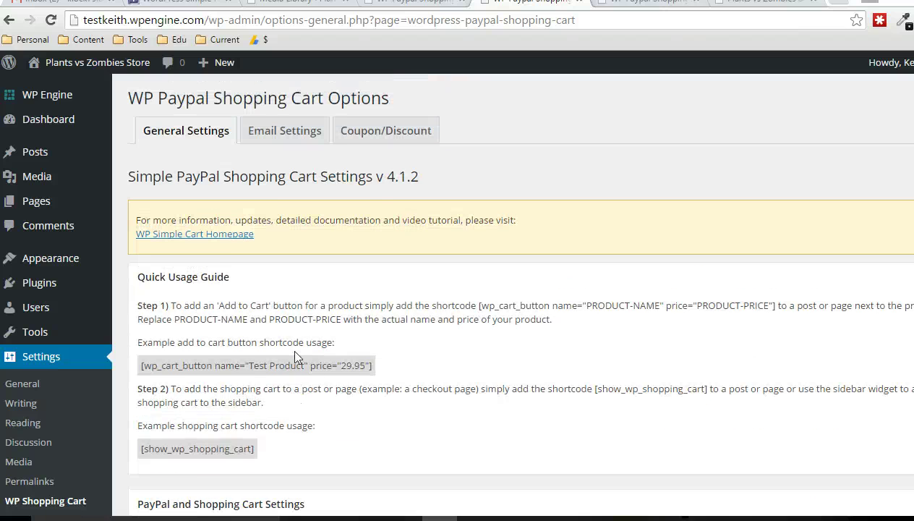
scroll(296, 351, "down", 3)
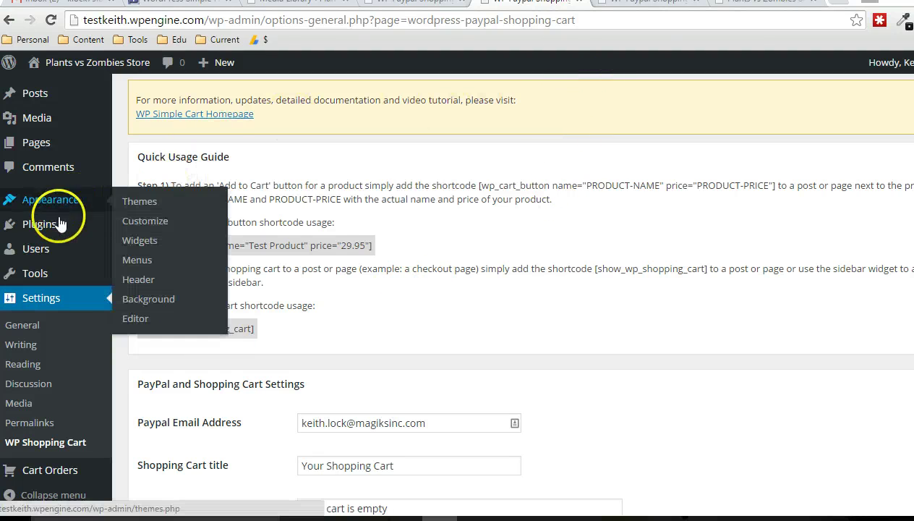
mouse_move(54, 150)
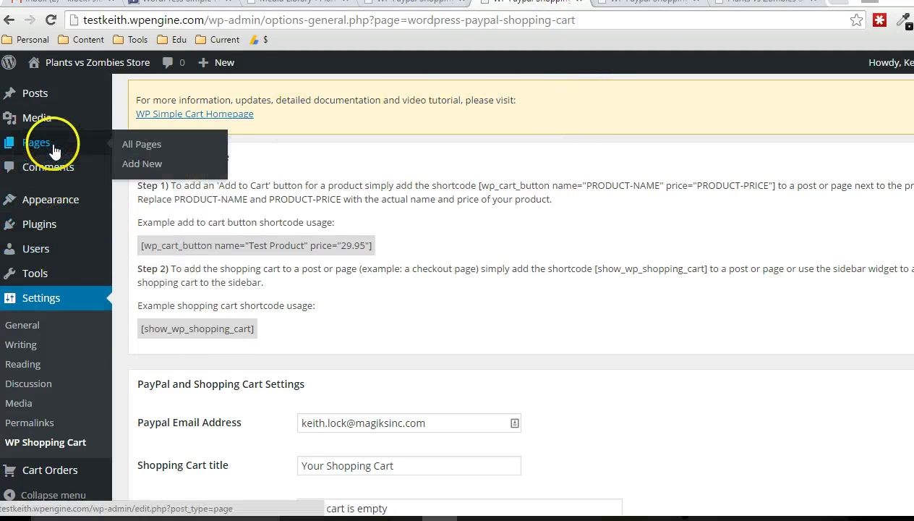
- Open the Shopping Cart page for editing in a separate tab and check its [show_wp_shopping_cart] shortcode
right_click(134, 144)
left_click(159, 122)
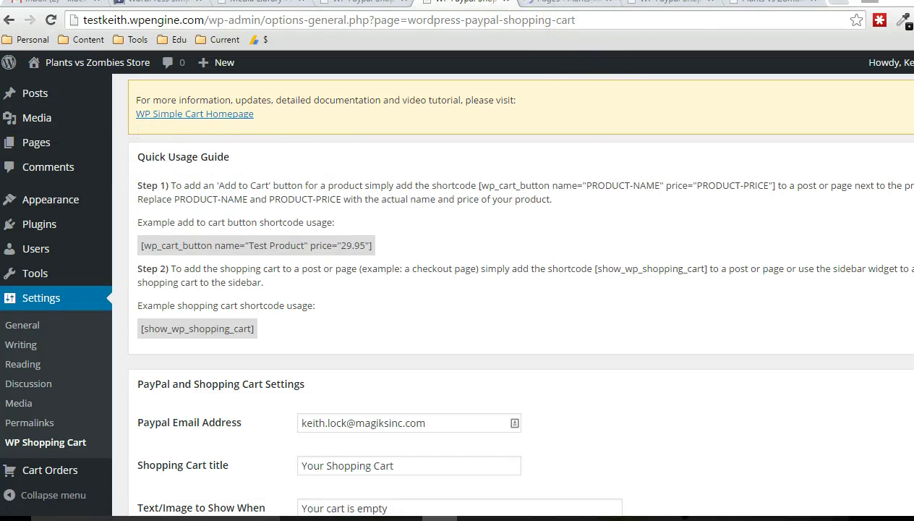
left_click(570, 10)
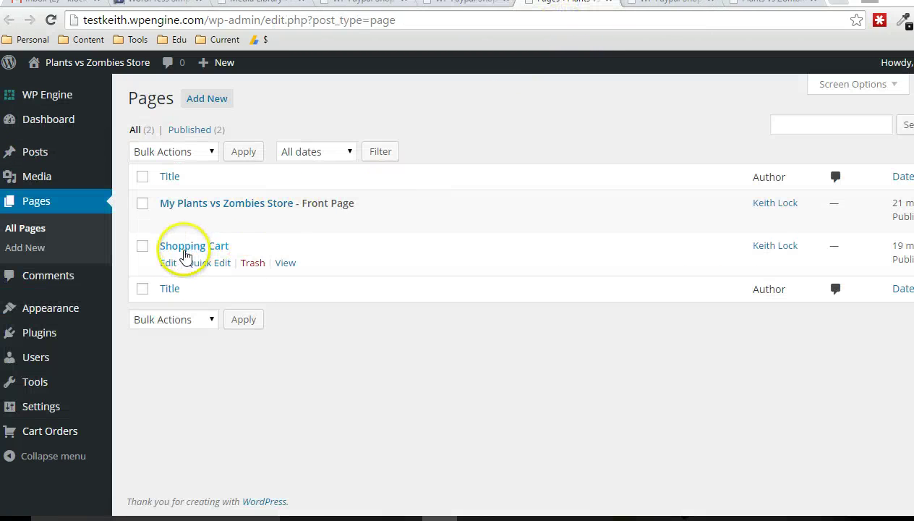
left_click(168, 262)
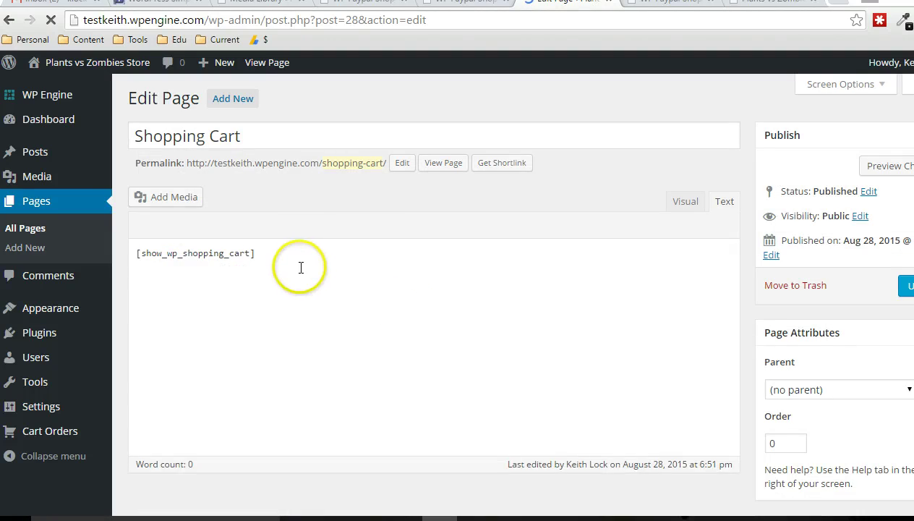
left_click(278, 256)
left_click_drag(278, 256, 131, 257)
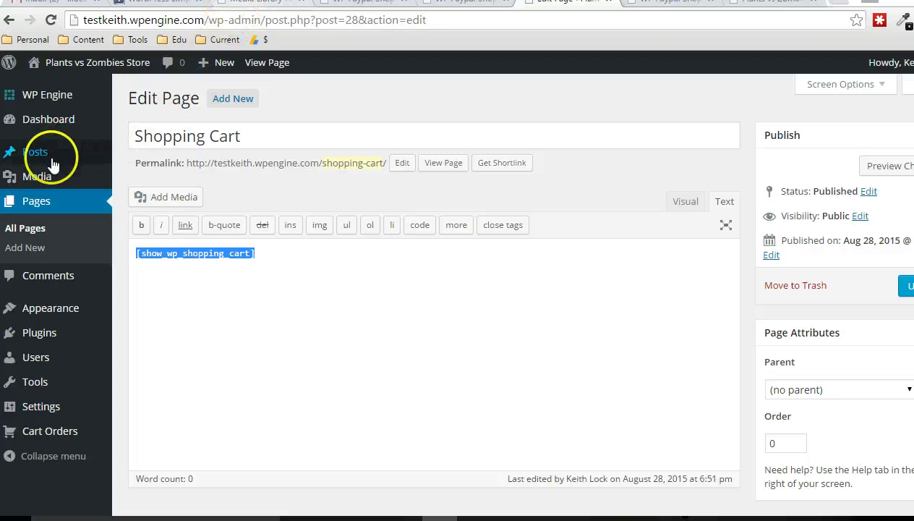
mouse_move(37, 177)
left_click(131, 177)
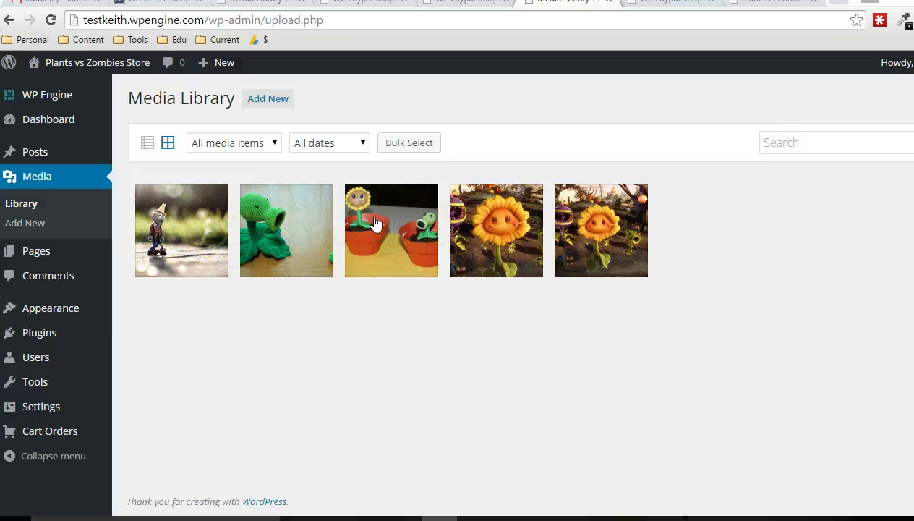
left_click(264, 101)
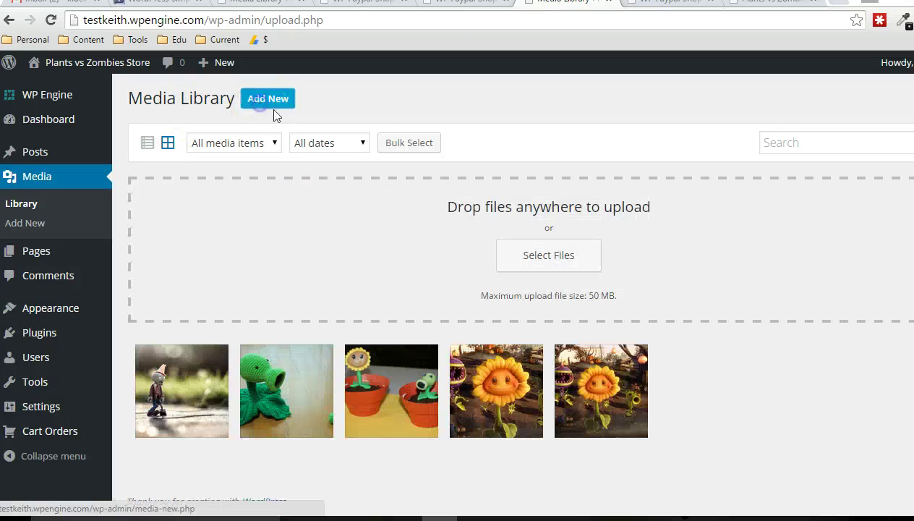
left_click(528, 256)
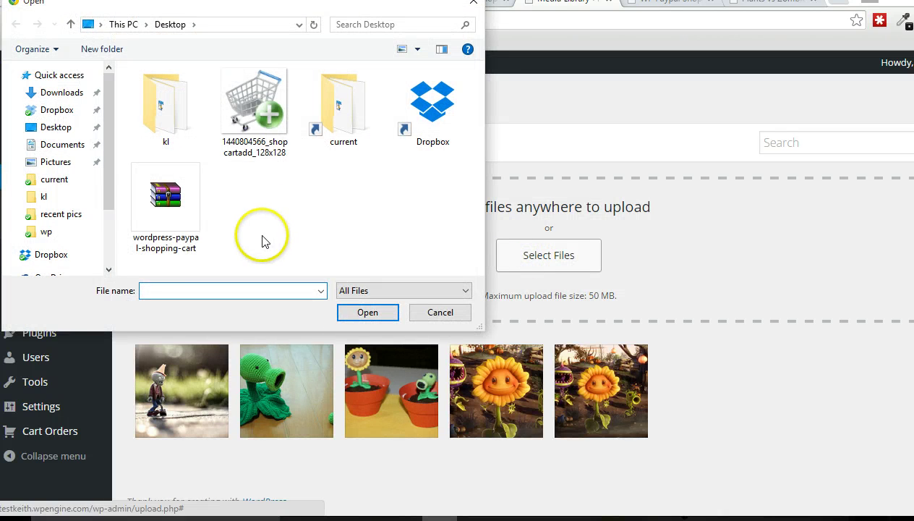
double_click(252, 129)
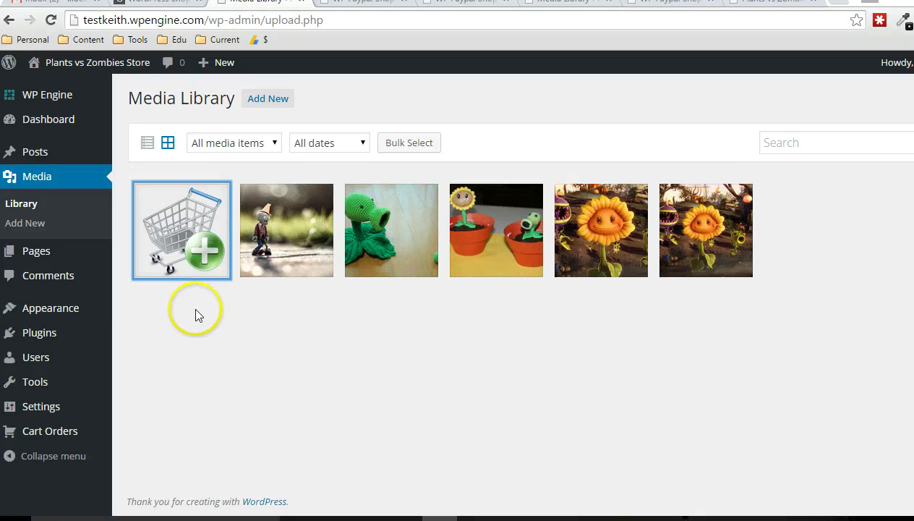
- Copy the file URL of the uploaded shopping cart image from its attachment details, then close the details
left_click(160, 220)
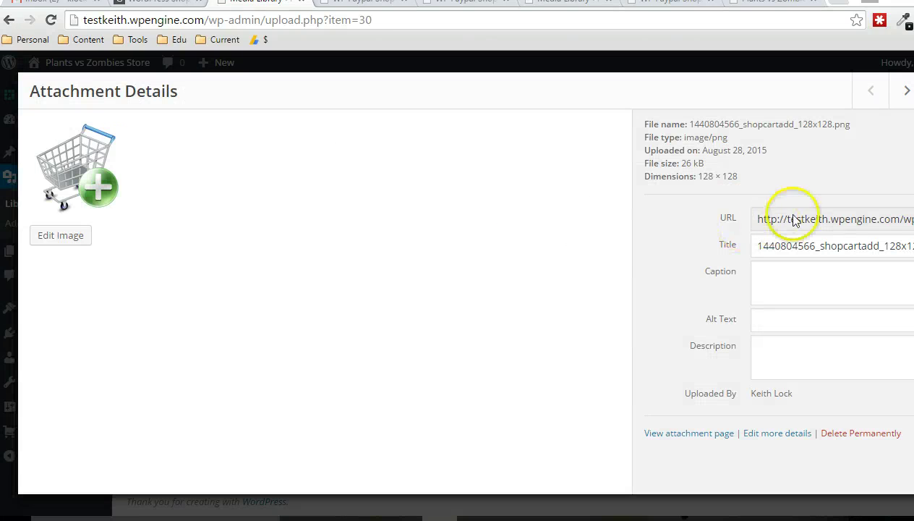
left_click(828, 219)
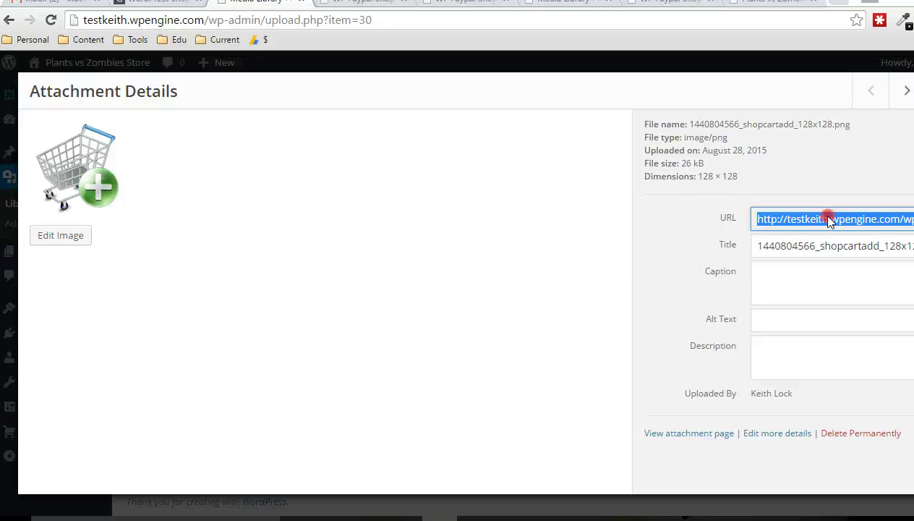
right_click(828, 219)
left_click(827, 229)
key("Escape")
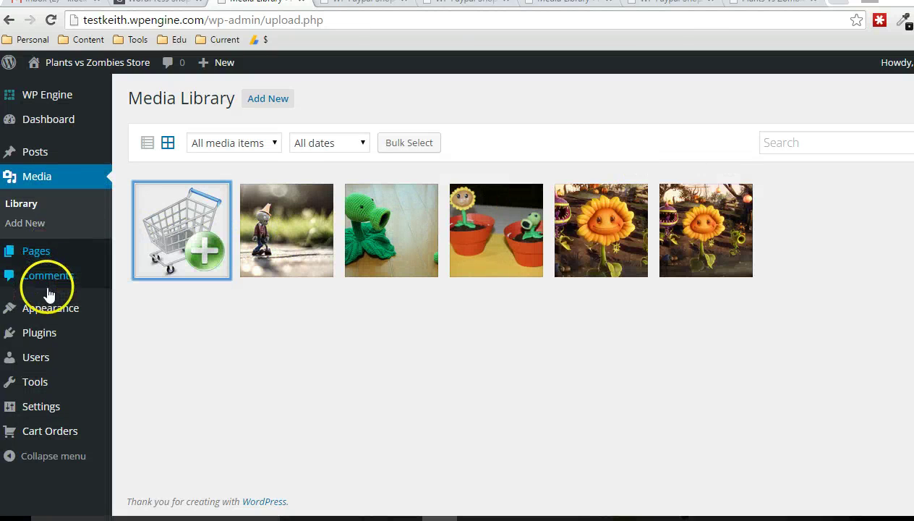
mouse_move(43, 406)
left_click(168, 442)
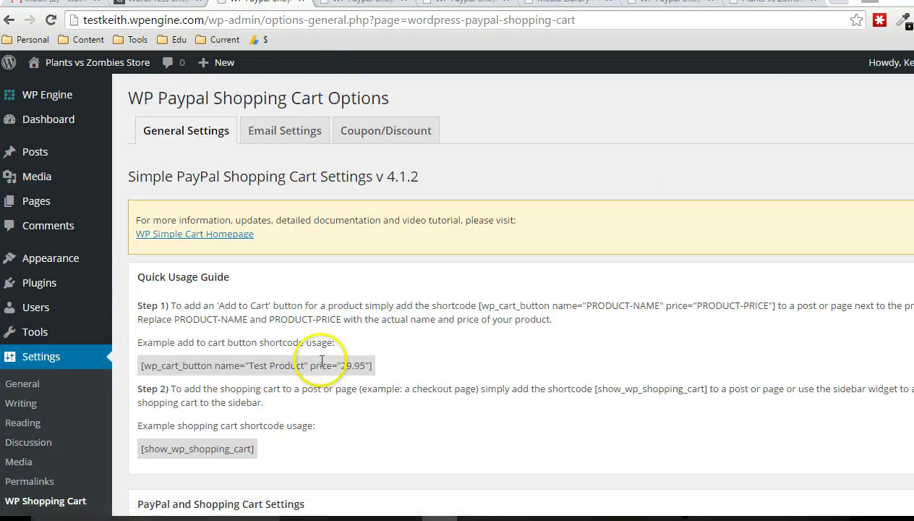
scroll(323, 357, "down", 4)
scroll(322, 360, "down", 3)
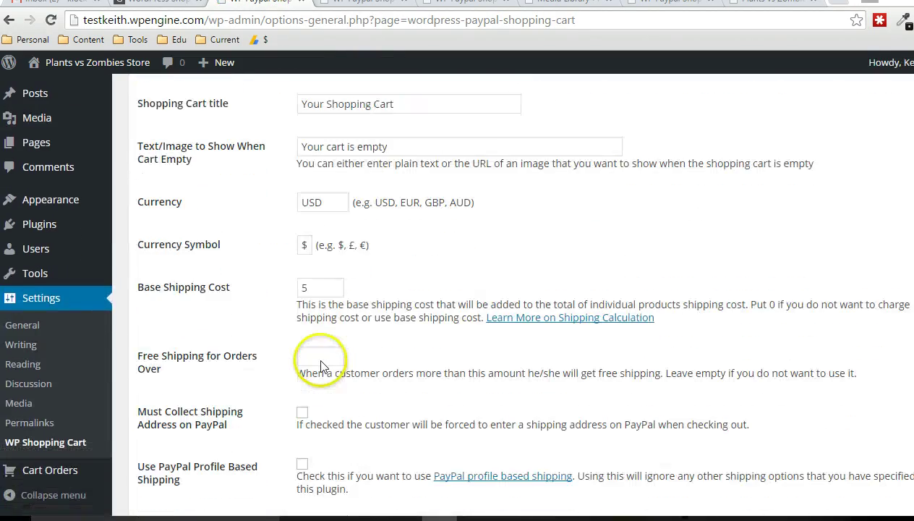
scroll(322, 366, "down", 1)
scroll(322, 367, "up", 2)
scroll(371, 363, "down", 3)
left_click_drag(360, 336, 305, 336)
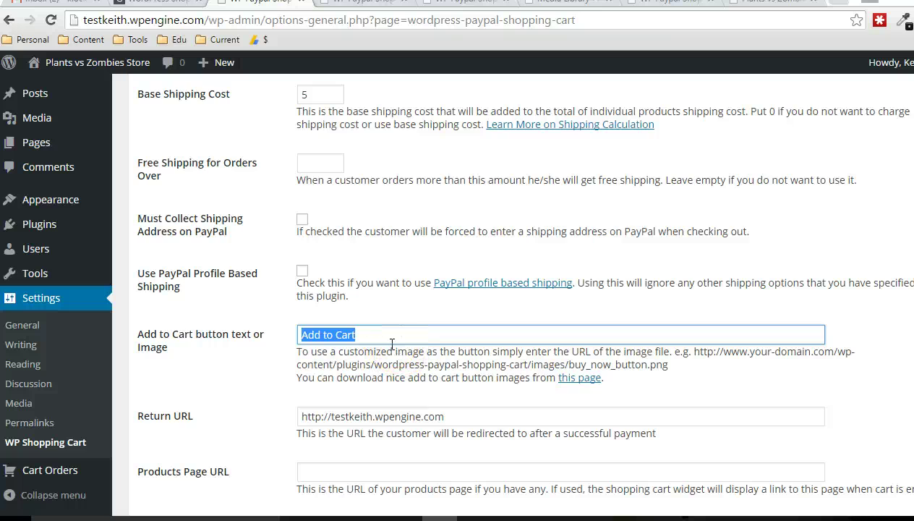
key("ctrl+v")
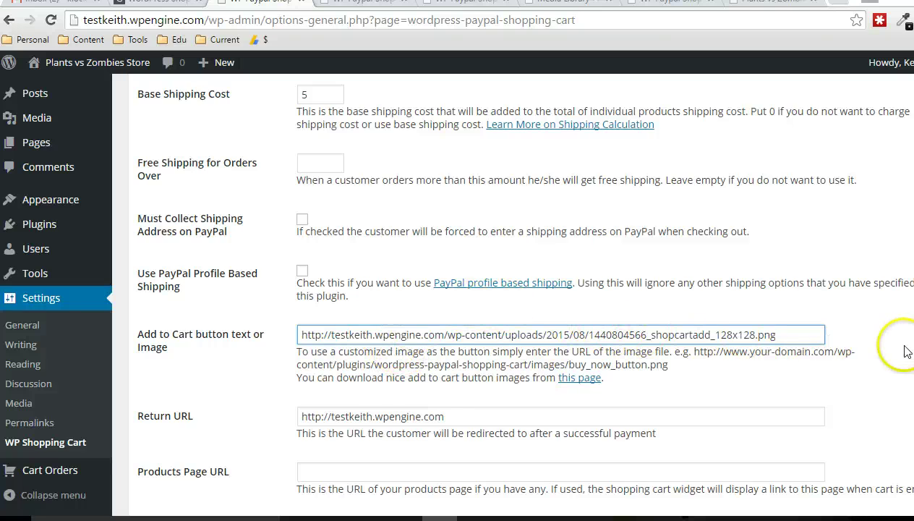
- Open the linked page of downloadable add-to-cart button images, browse the designs and close it
right_click(579, 378)
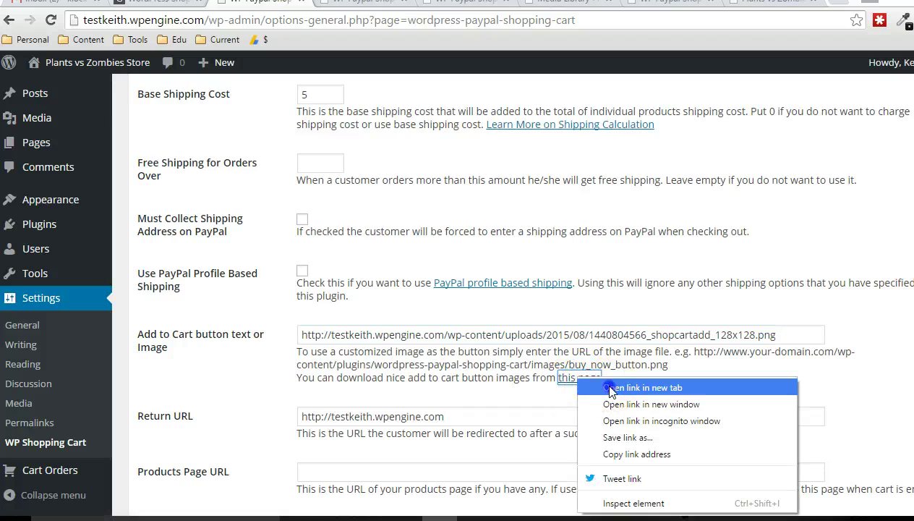
left_click(608, 389)
left_click(313, 10)
scroll(285, 127, "down", 2)
scroll(286, 126, "down", 6)
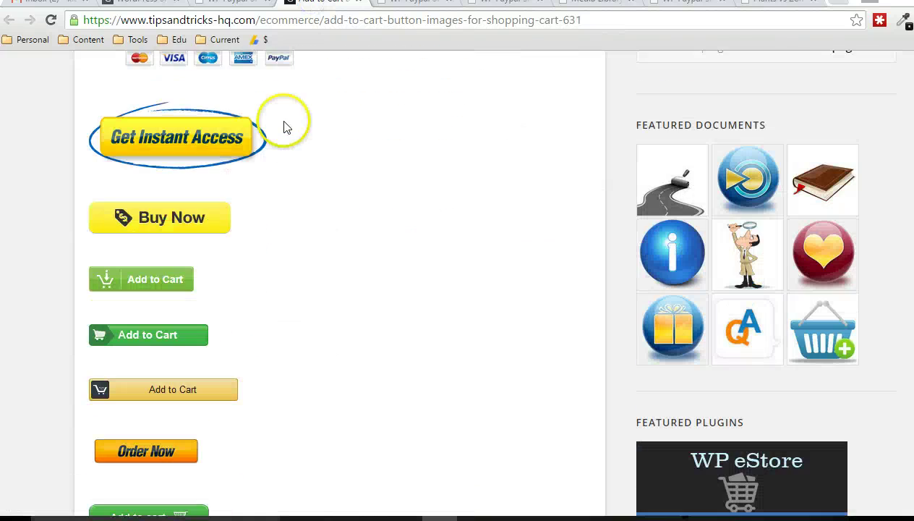
left_click(356, 3)
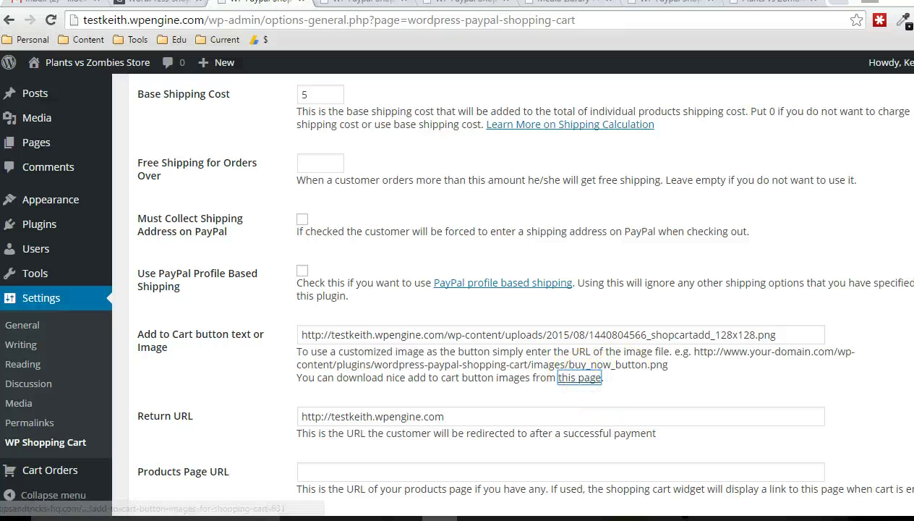
- Save the cart options and copy the example add to cart shortcode [wp_cart_button name="Test Product" price="29.95"]
scroll(514, 289, "down", 15)
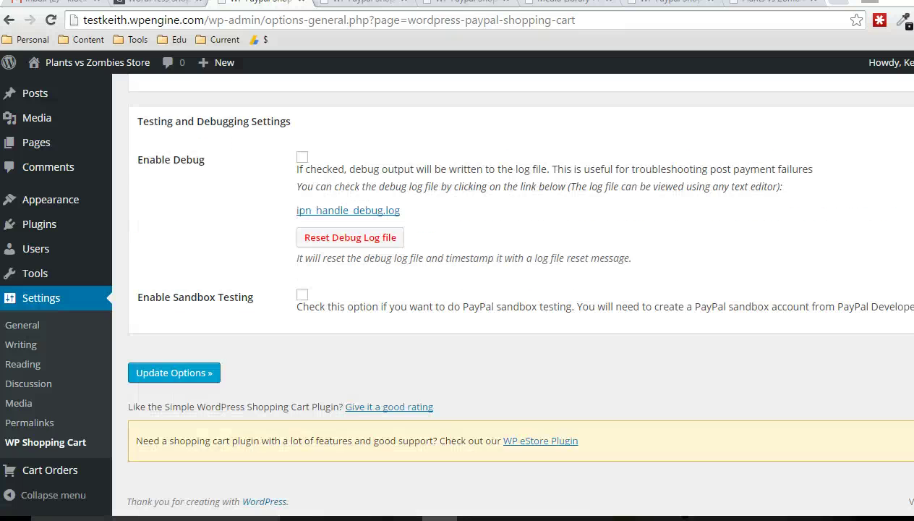
left_click(195, 375)
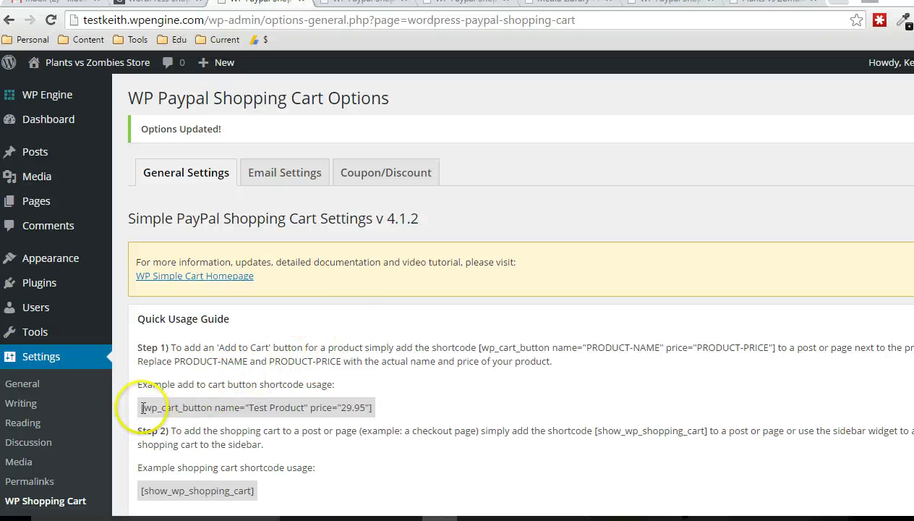
left_click_drag(143, 408, 361, 406)
right_click(372, 406)
left_click(378, 416)
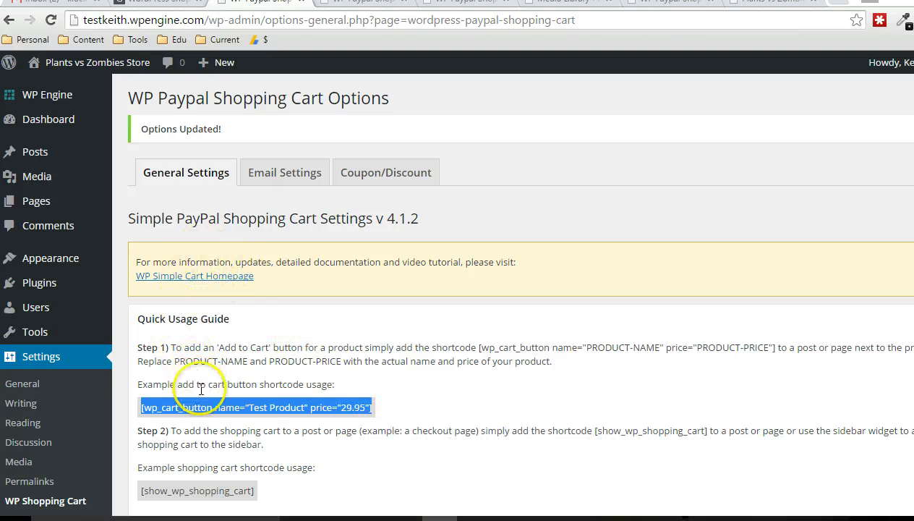
right_click(250, 409)
left_click(262, 418)
mouse_move(65, 211)
left_click(128, 203)
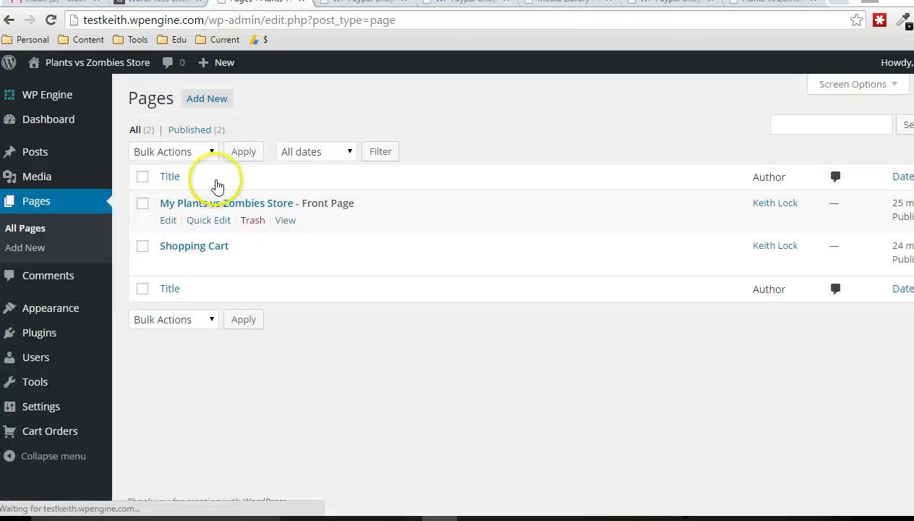
left_click(167, 221)
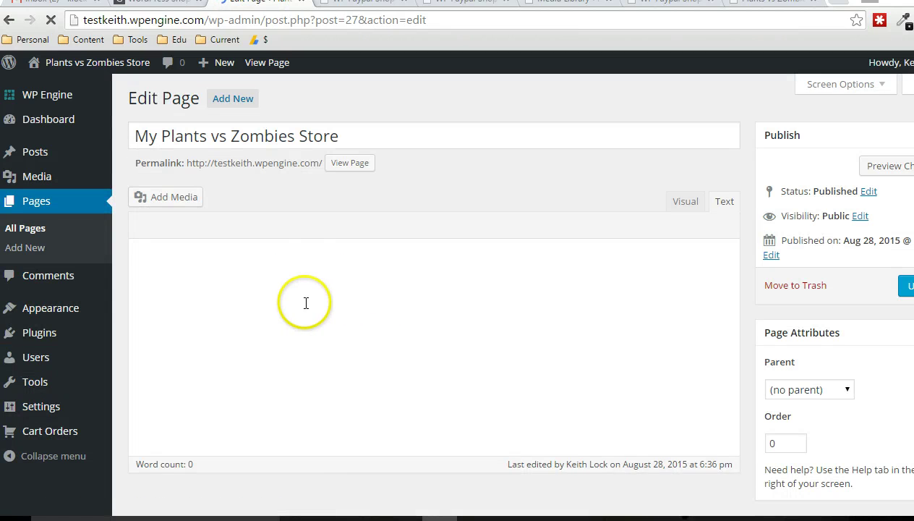
left_click(300, 306)
left_click(178, 195)
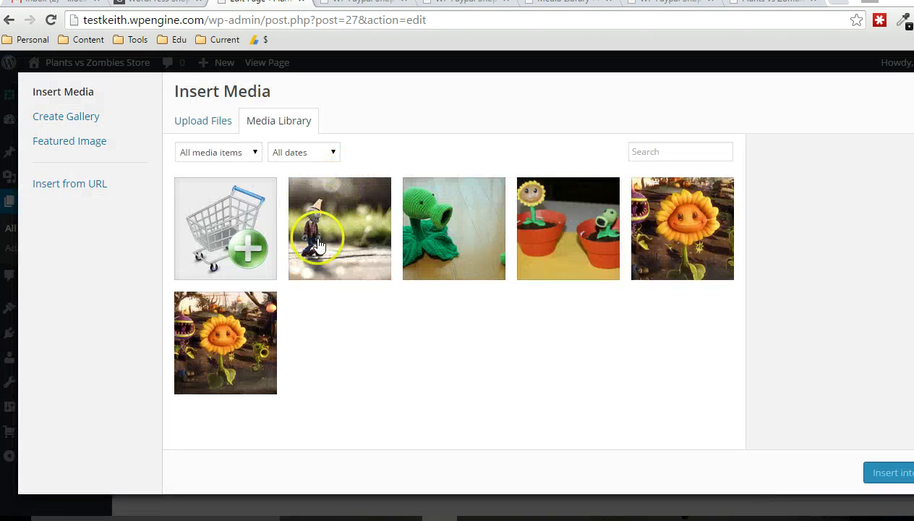
left_click(338, 230)
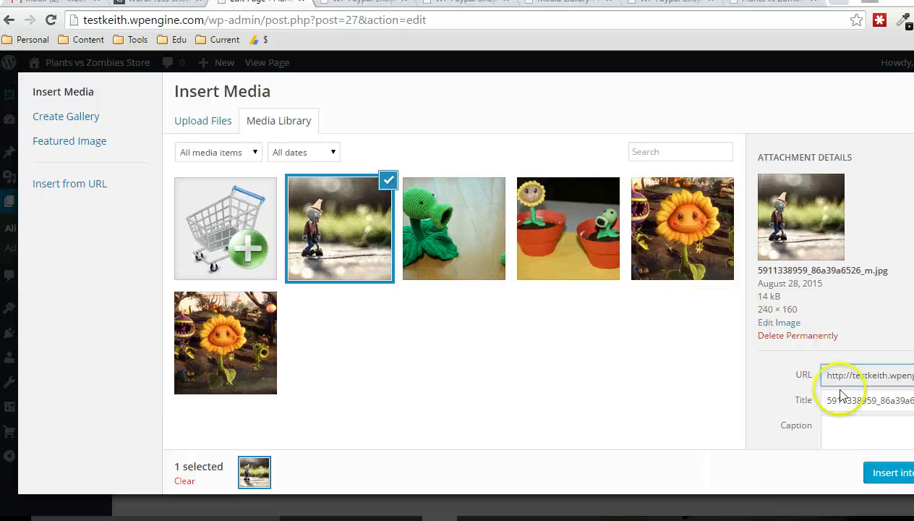
left_click(878, 474)
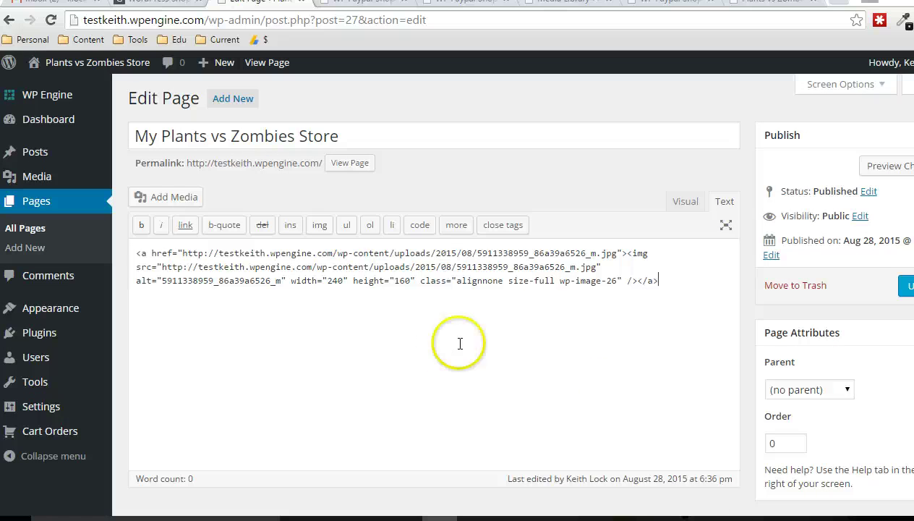
left_click(677, 202)
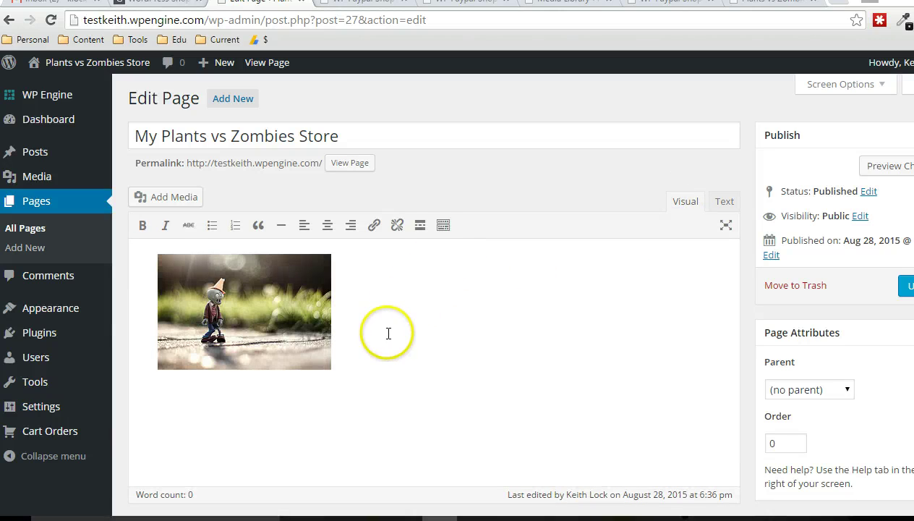
- Below the zombie image, add the line "Cone Head Zombie $29.95" and paste the add to cart shortcode under it
left_click(388, 334)
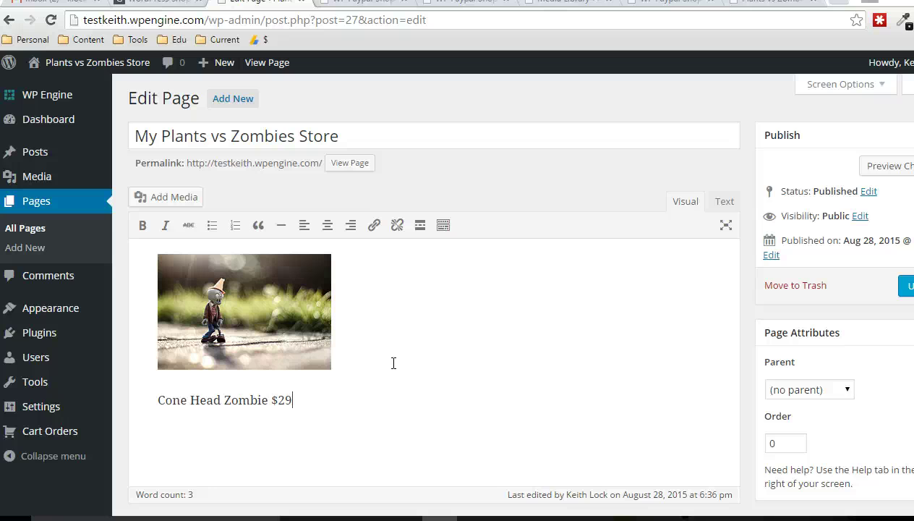
key("Return")
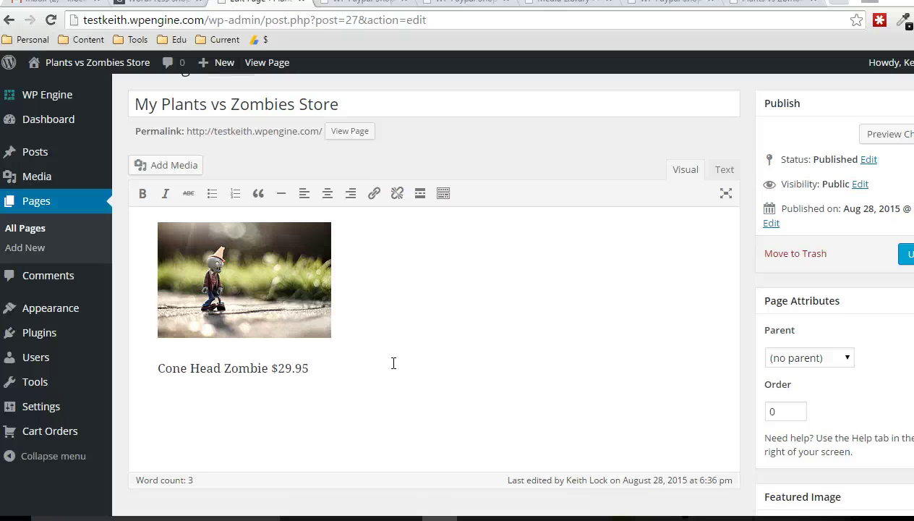
key("ctrl+v")
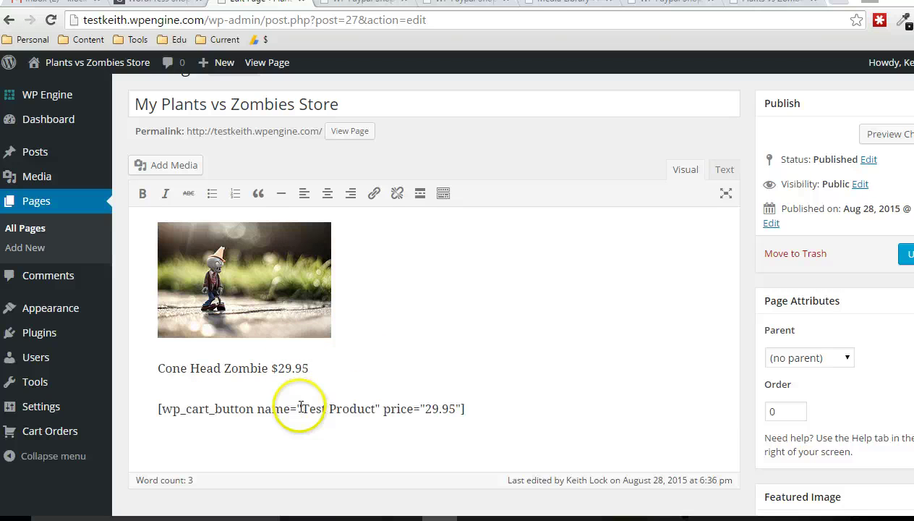
- Replace the shortcode's product name with Cone Head Zombie, copied from the caption, and update the page
left_click(160, 370)
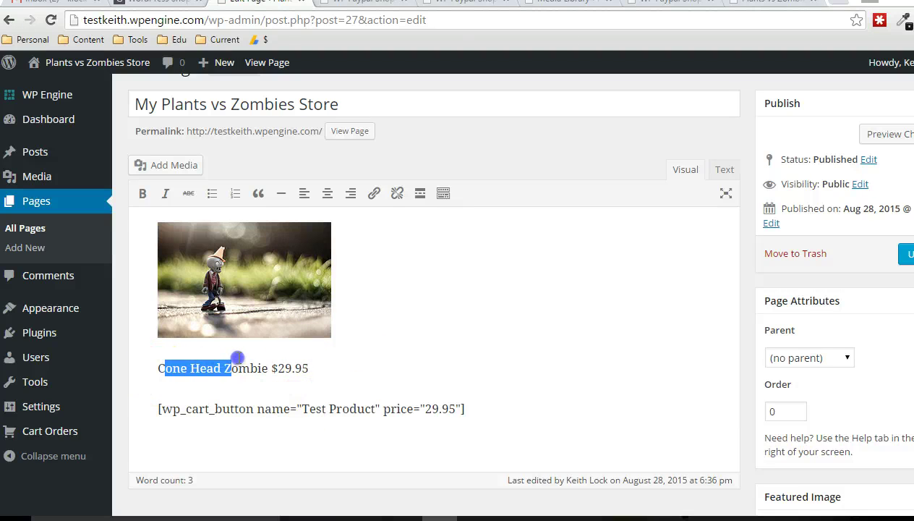
left_click_drag(143, 361, 253, 356)
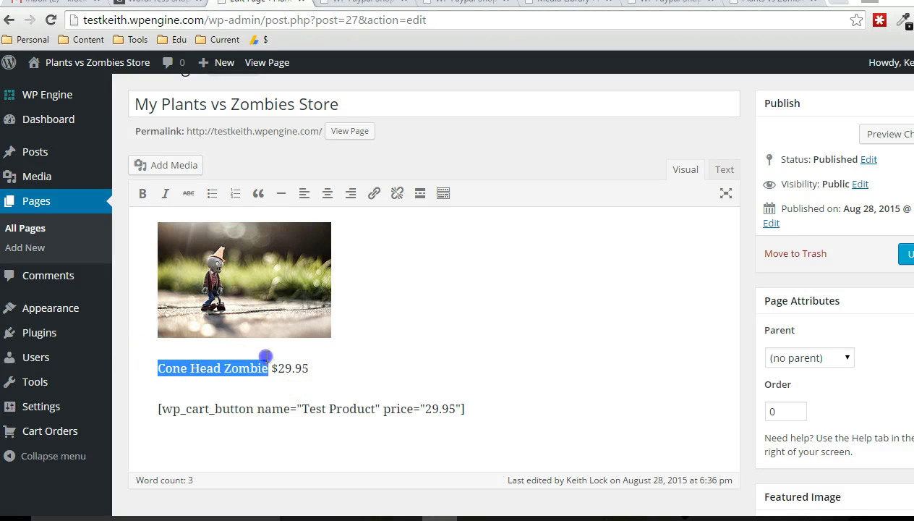
left_click_drag(301, 408, 374, 409)
key("ctrl+v")
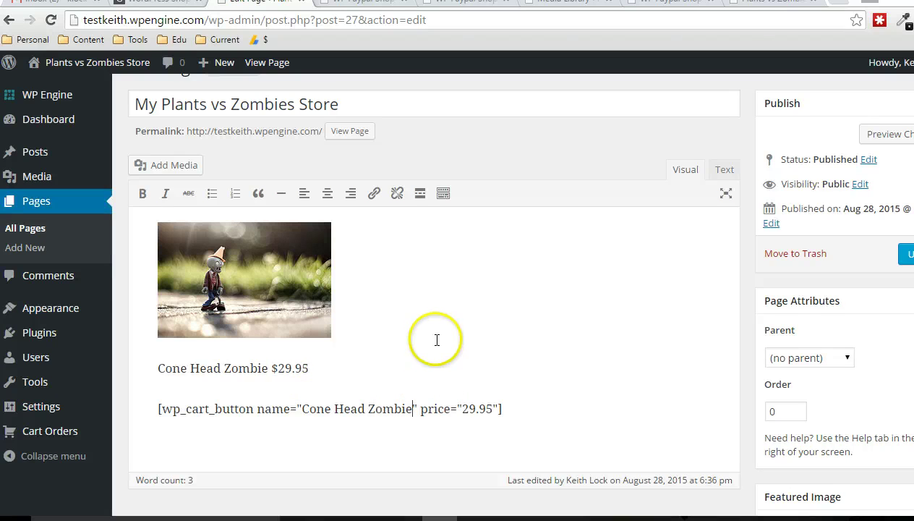
scroll(436, 334, "down", 1)
scroll(435, 336, "up", 1)
scroll(437, 337, "up", 1)
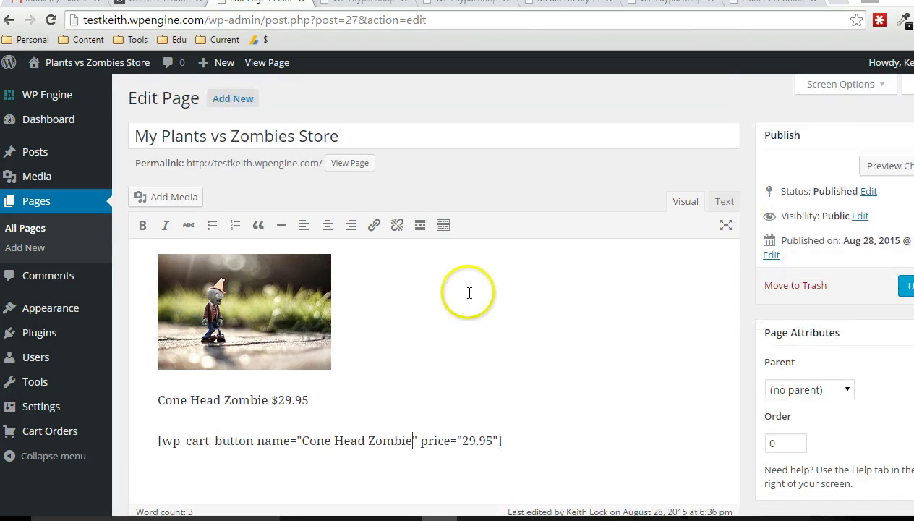
left_click(906, 287)
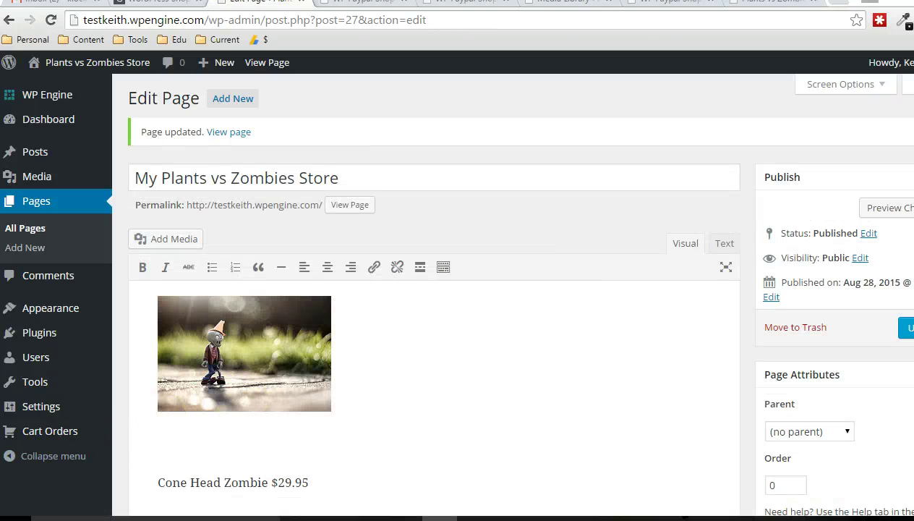
- Reload the live store's front page and add the Cone Head Zombie to the shopping cart
left_click(755, 7)
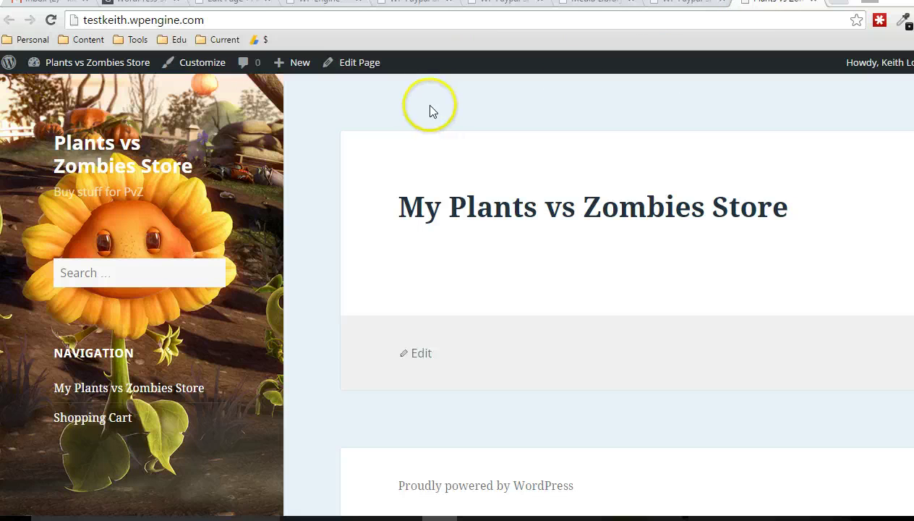
left_click(121, 171)
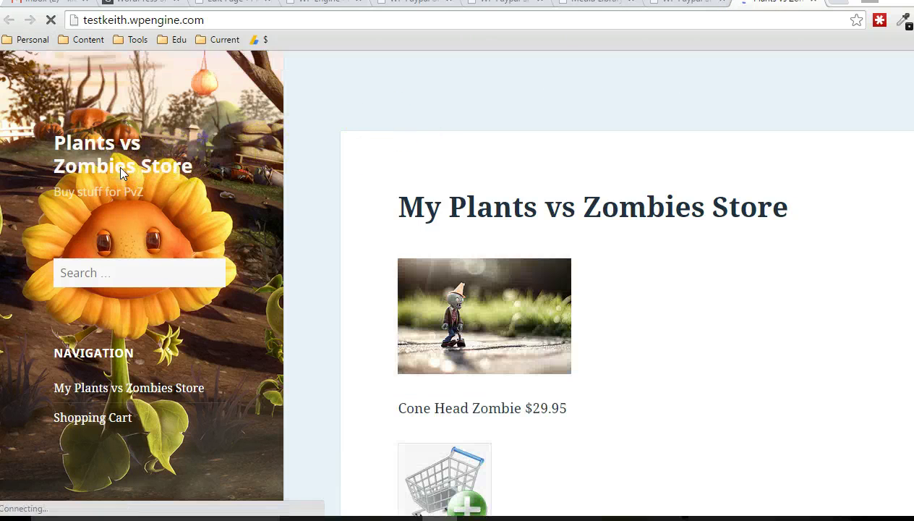
scroll(720, 221, "down", 3)
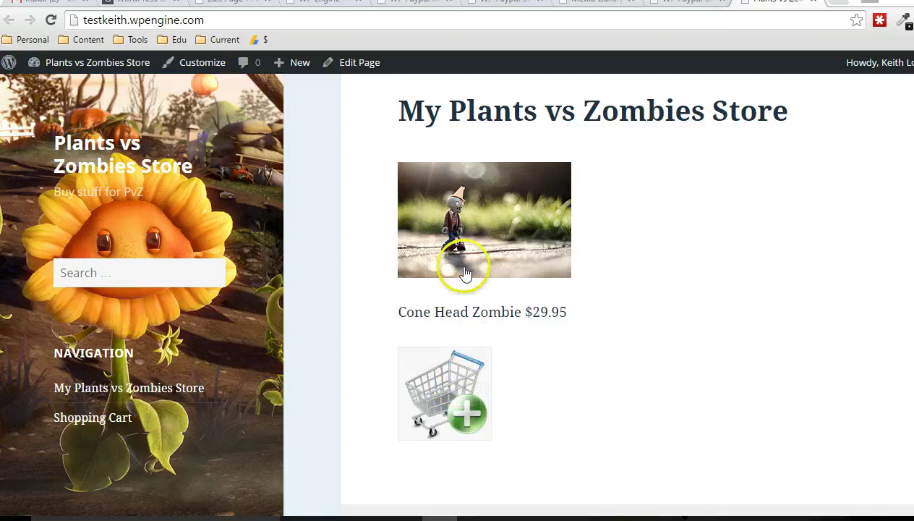
left_click(446, 390)
scroll(622, 348, "down", 2)
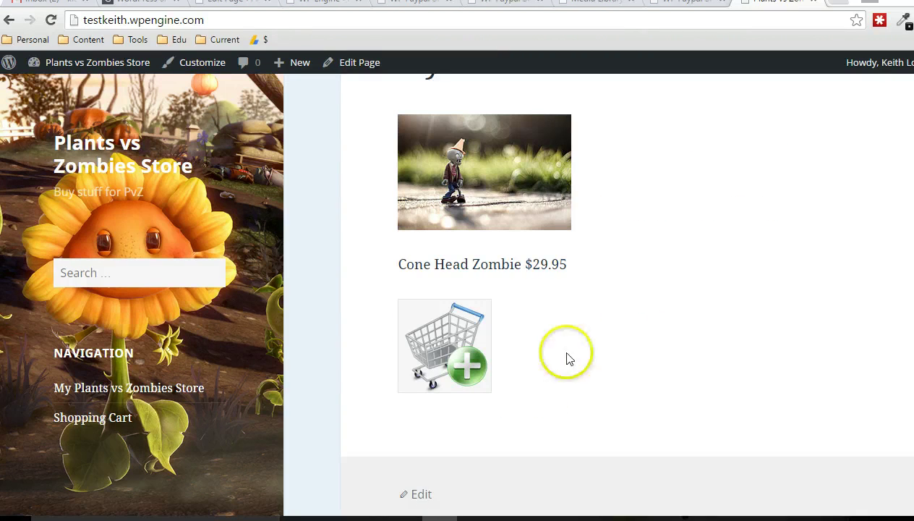
- View the store's Shopping Cart page and examine the listed item, quantity, price and PayPal checkout
left_click(122, 421)
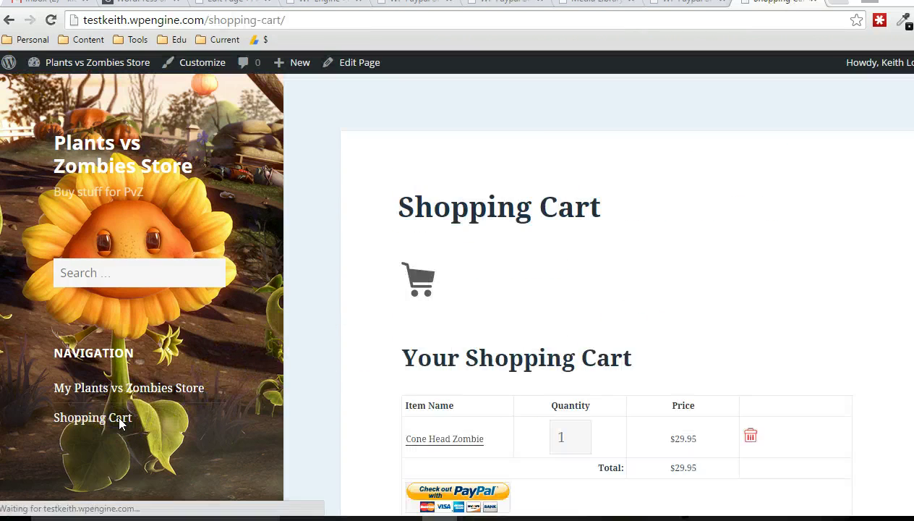
scroll(477, 217, "down", 1)
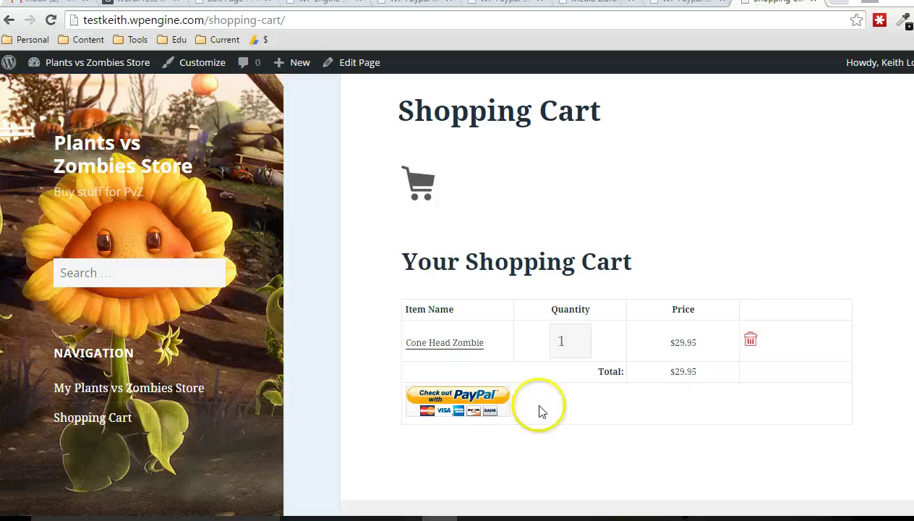
scroll(561, 390, "up", 2)
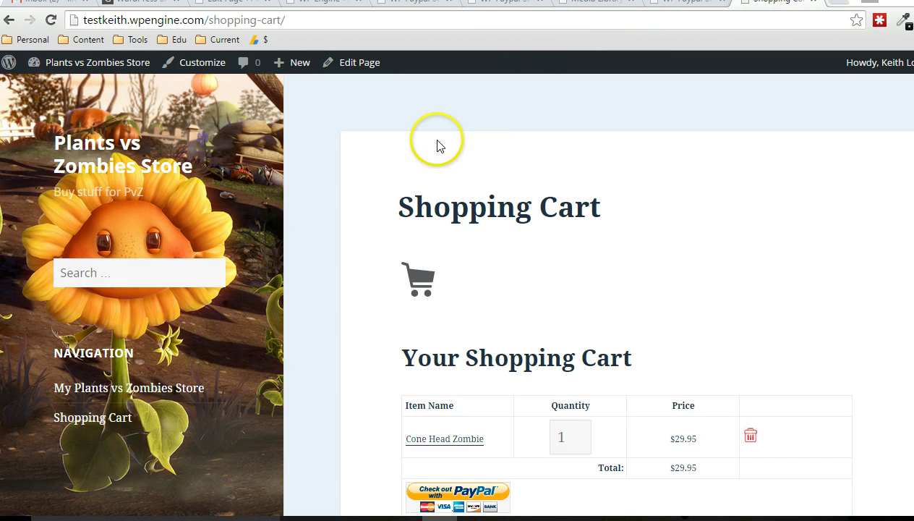
left_click(233, 7)
left_click(515, 400)
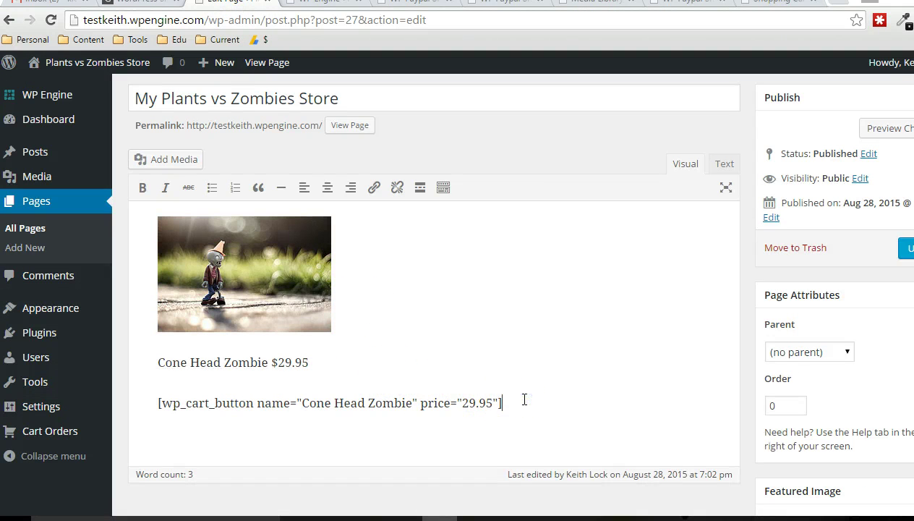
key("Return")
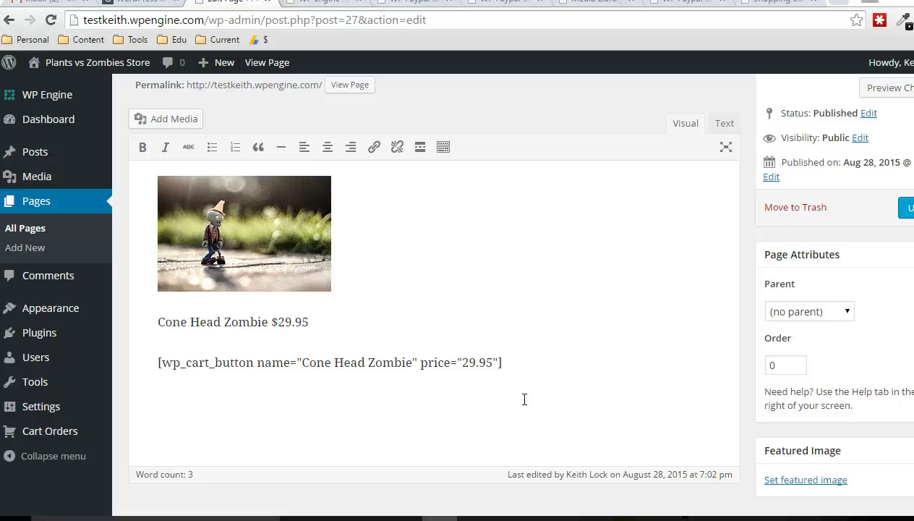
left_click(524, 399)
left_click(186, 123)
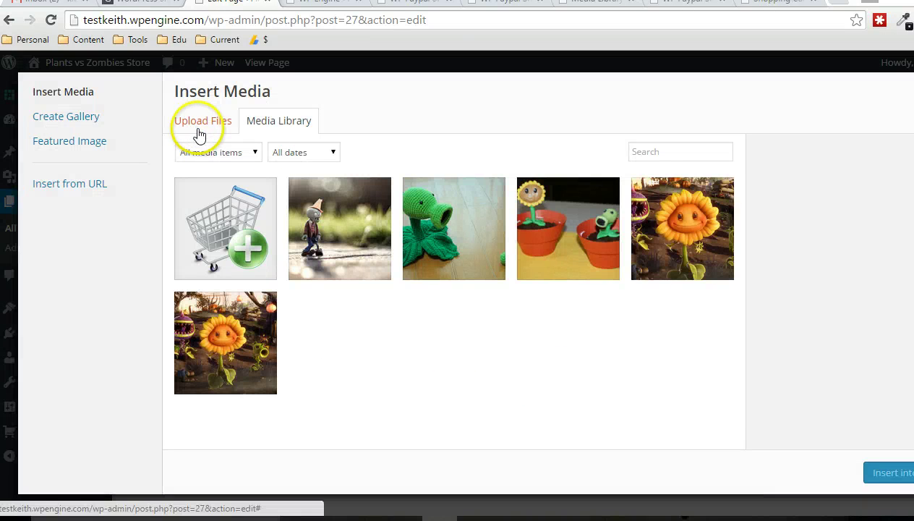
left_click(431, 232)
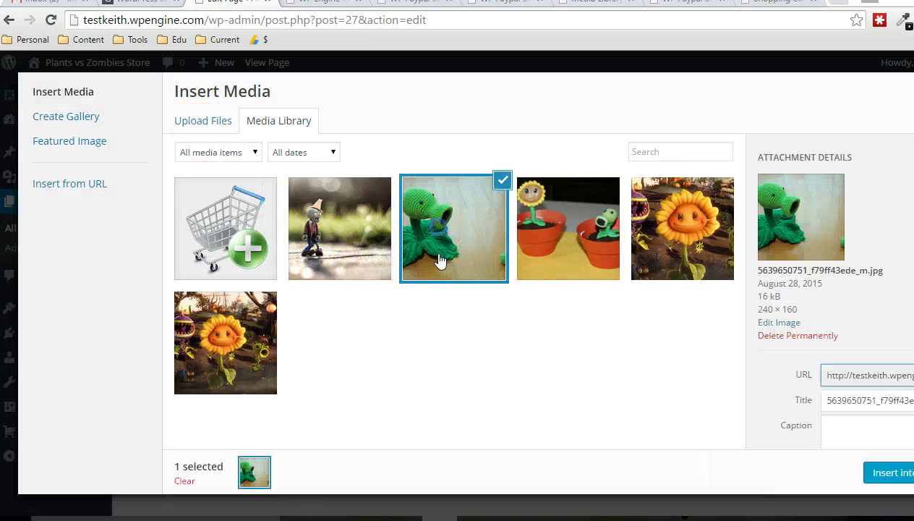
left_click(886, 472)
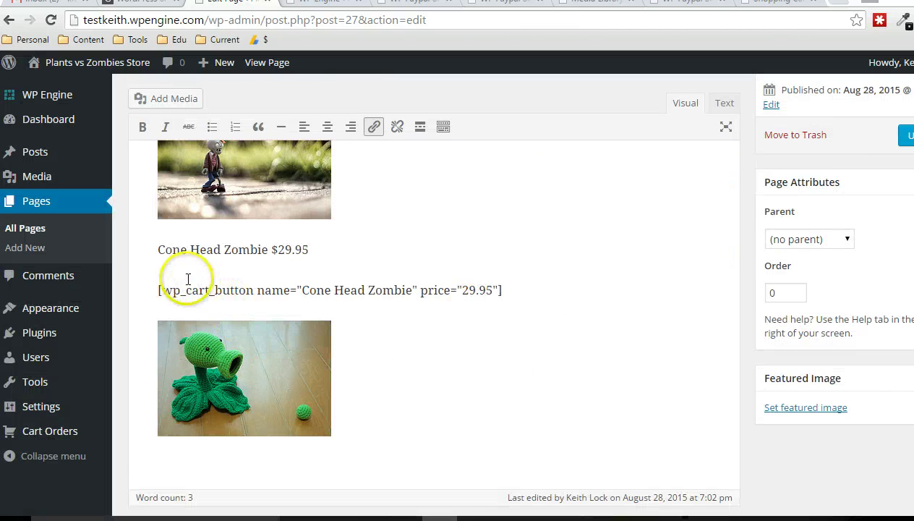